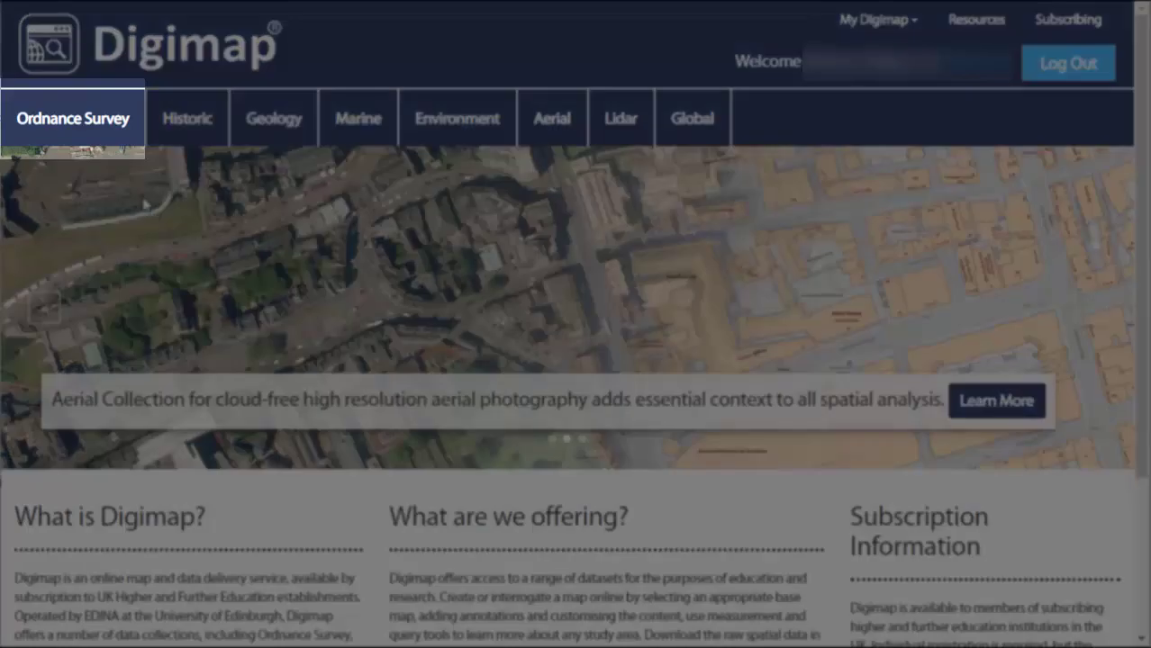
Launch the Data Download service from Digimap's Ordnance Survey collection
left_click(108, 130)
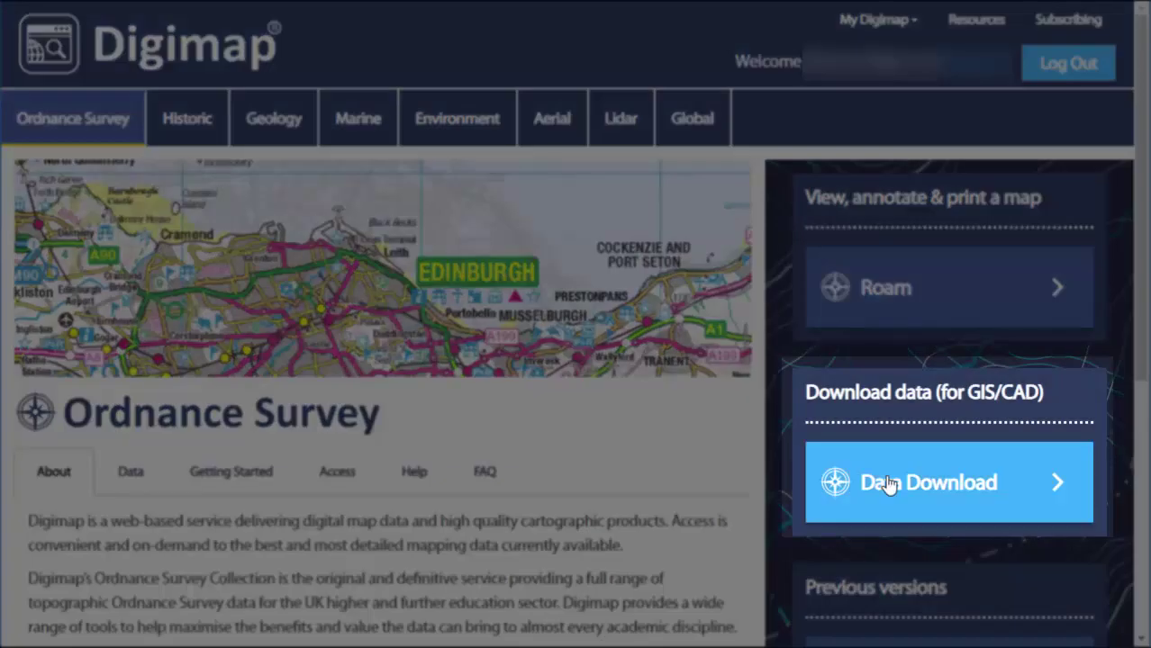
left_click(889, 484)
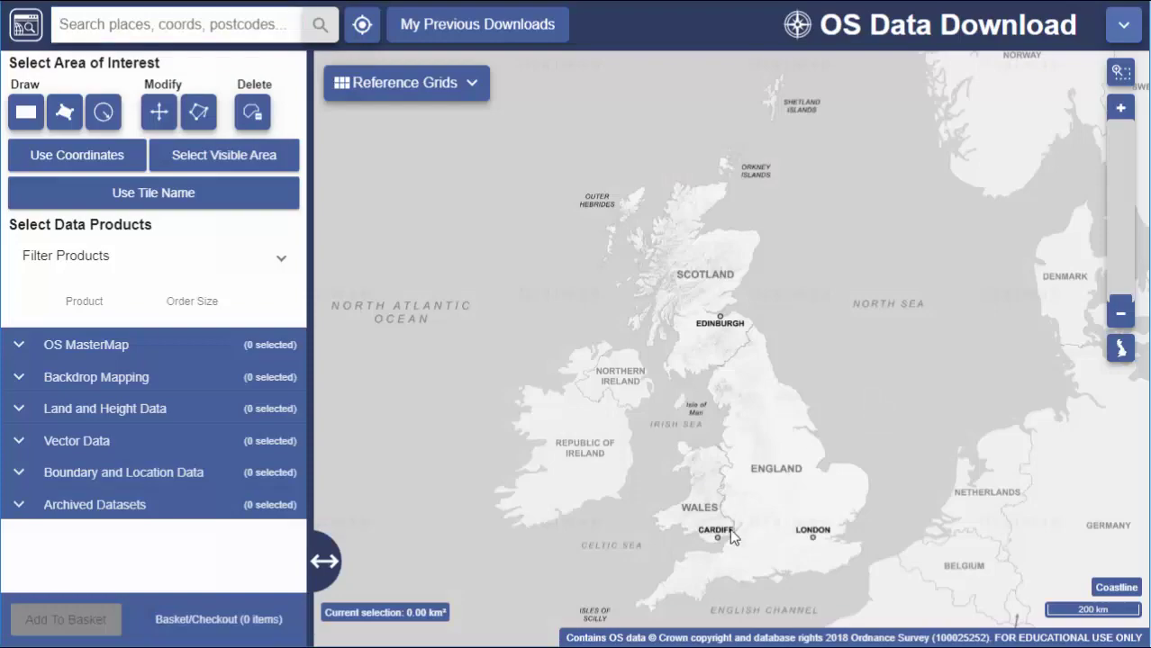
Zoom the map from the whole UK to Cardiff and pan it to centre on the city
scroll(730, 528, "up", 2)
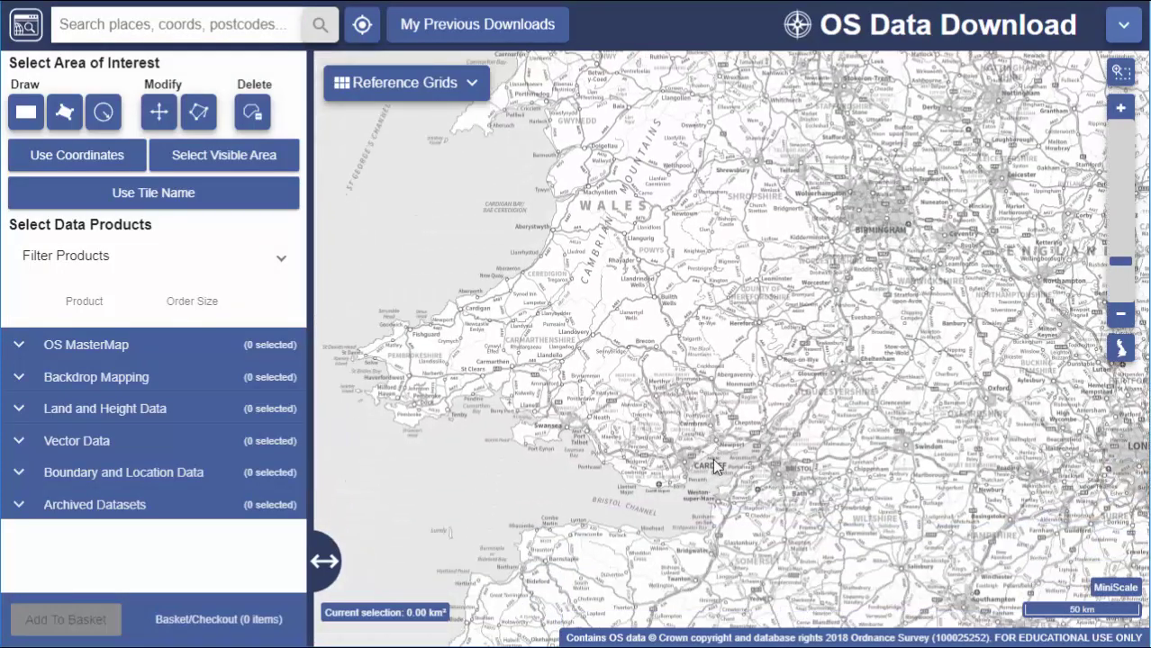
scroll(713, 459, "up", 2)
scroll(582, 461, "up", 1)
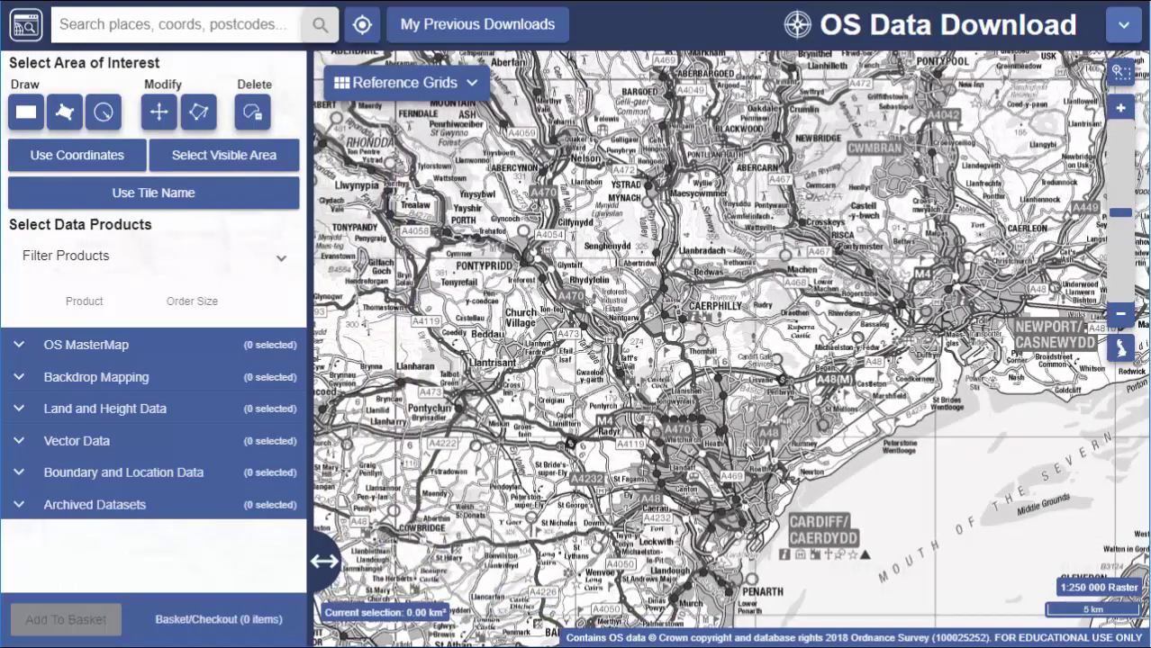
left_click_drag(747, 446, 719, 328)
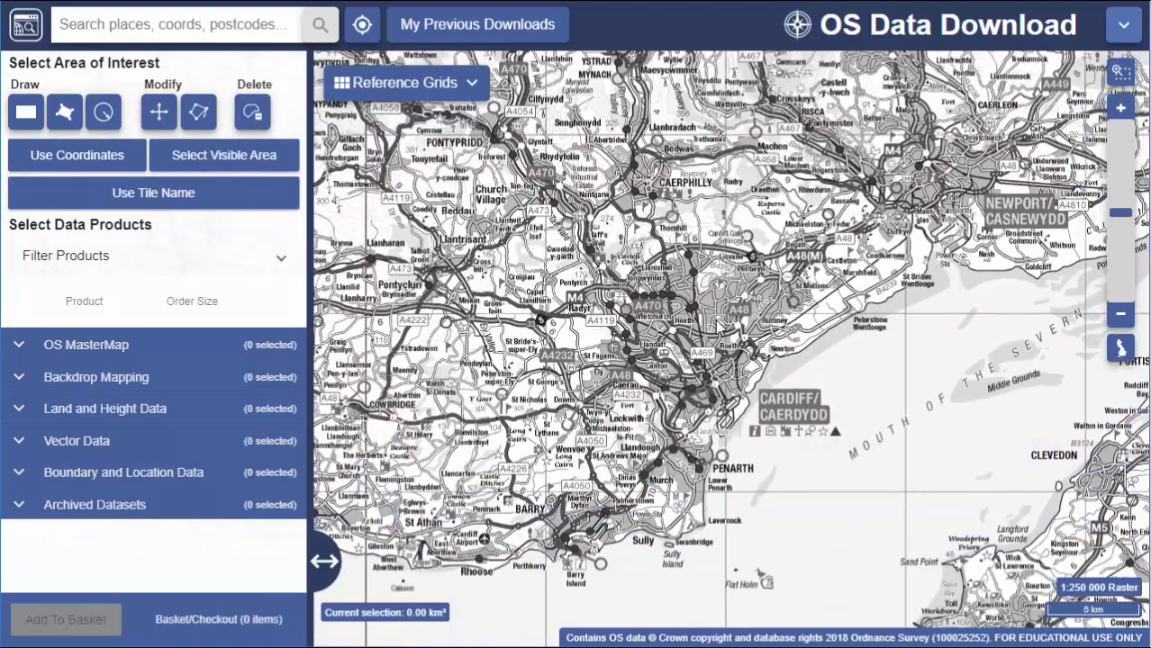
Overlay the 10 km reference grid on the map instead of postcode boundaries
left_click(450, 81)
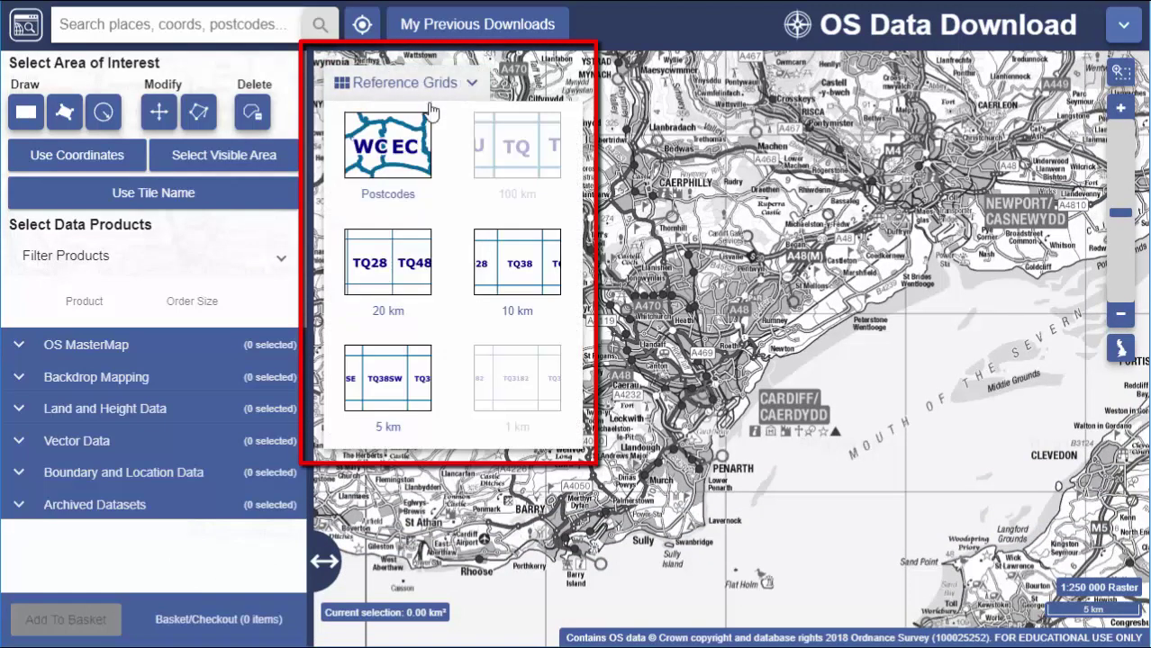
left_click(382, 155)
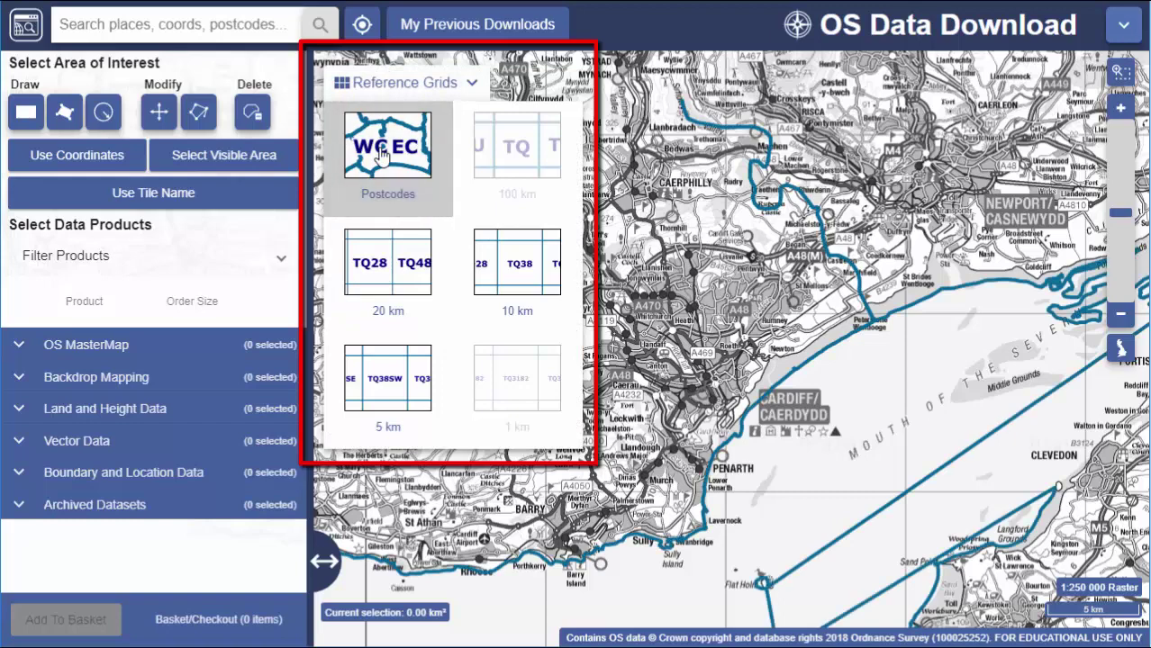
left_click(520, 270)
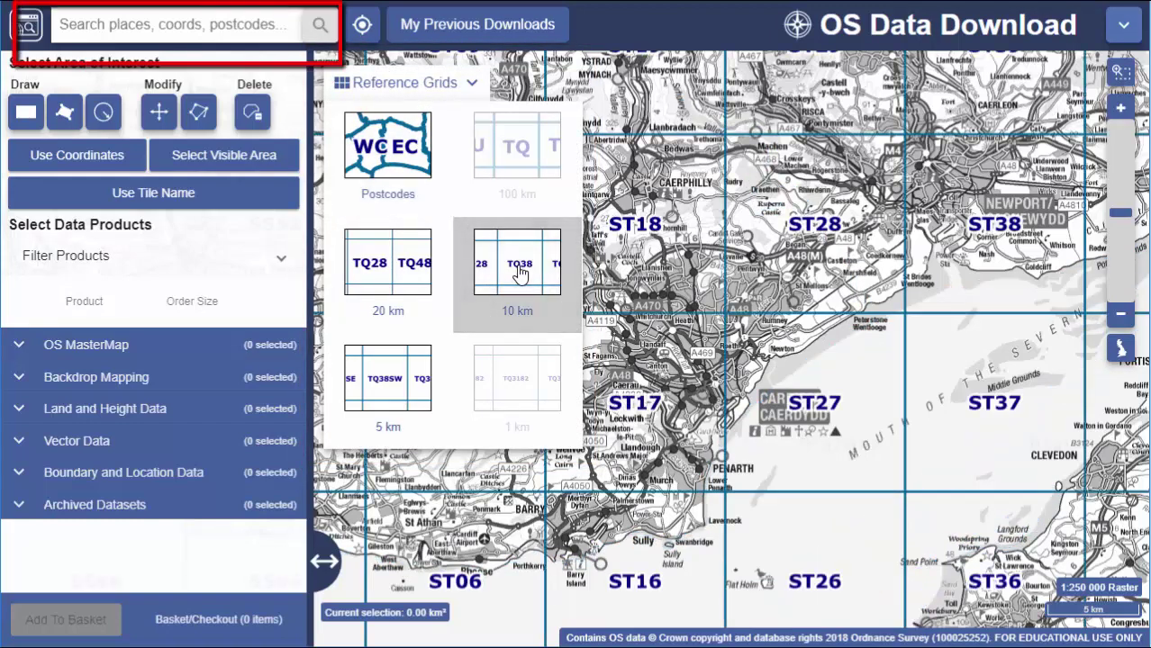
Search for 'cardiff' and centre the map on Cardiff city, closing the results
left_click(254, 30)
type("cardiff")
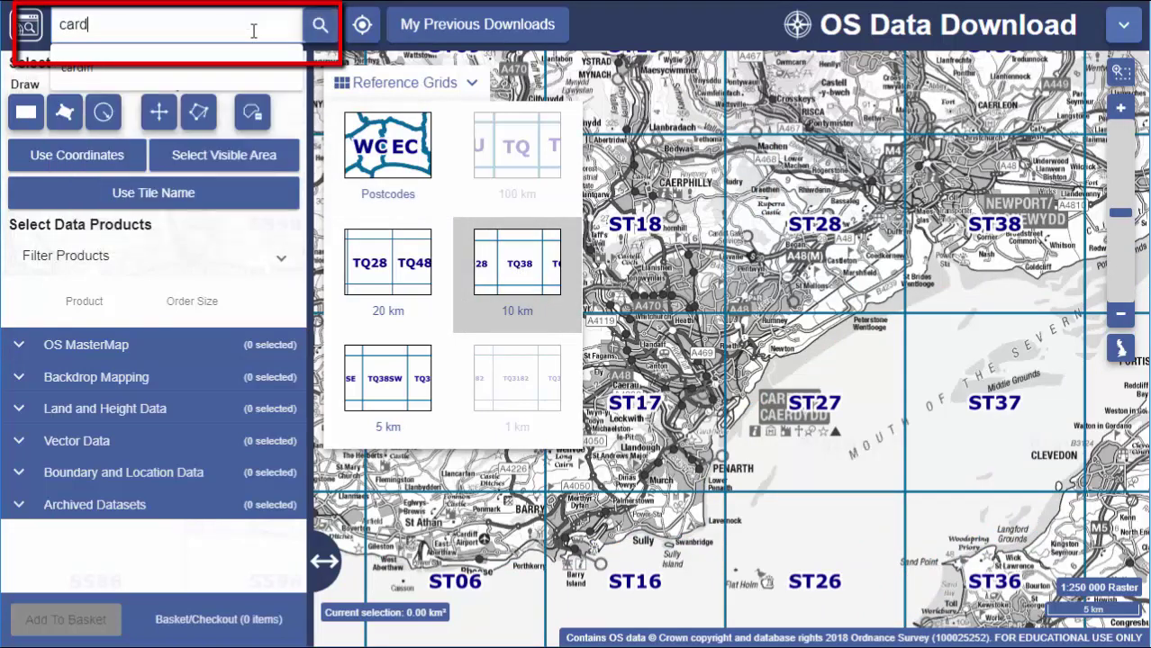
left_click(321, 30)
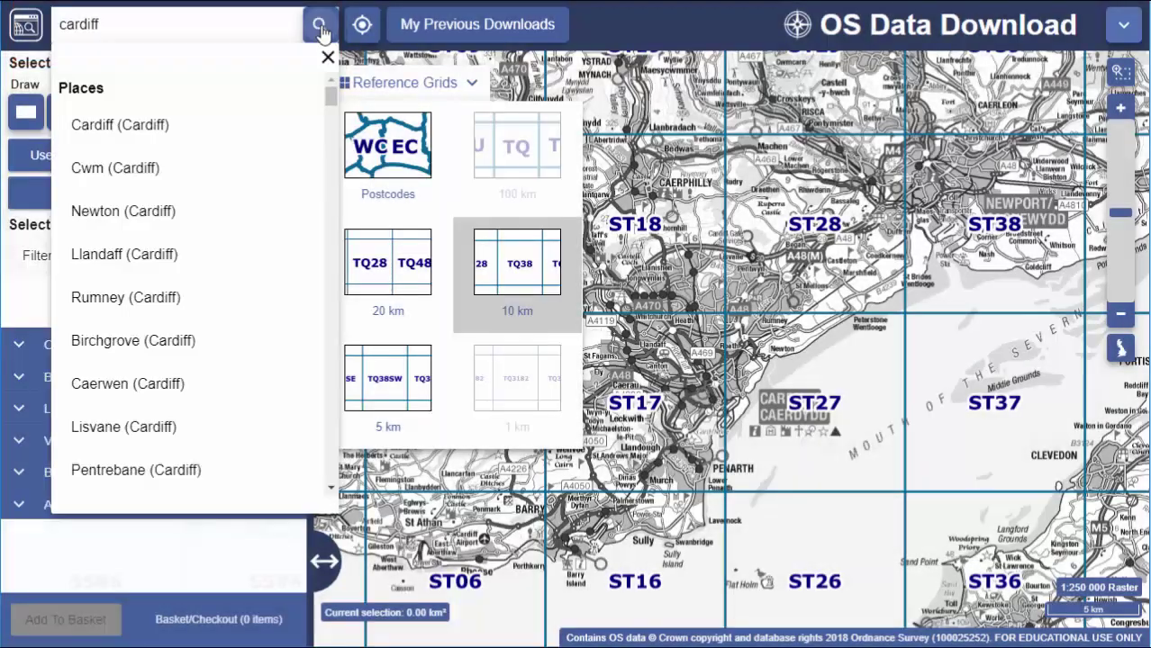
left_click(132, 133)
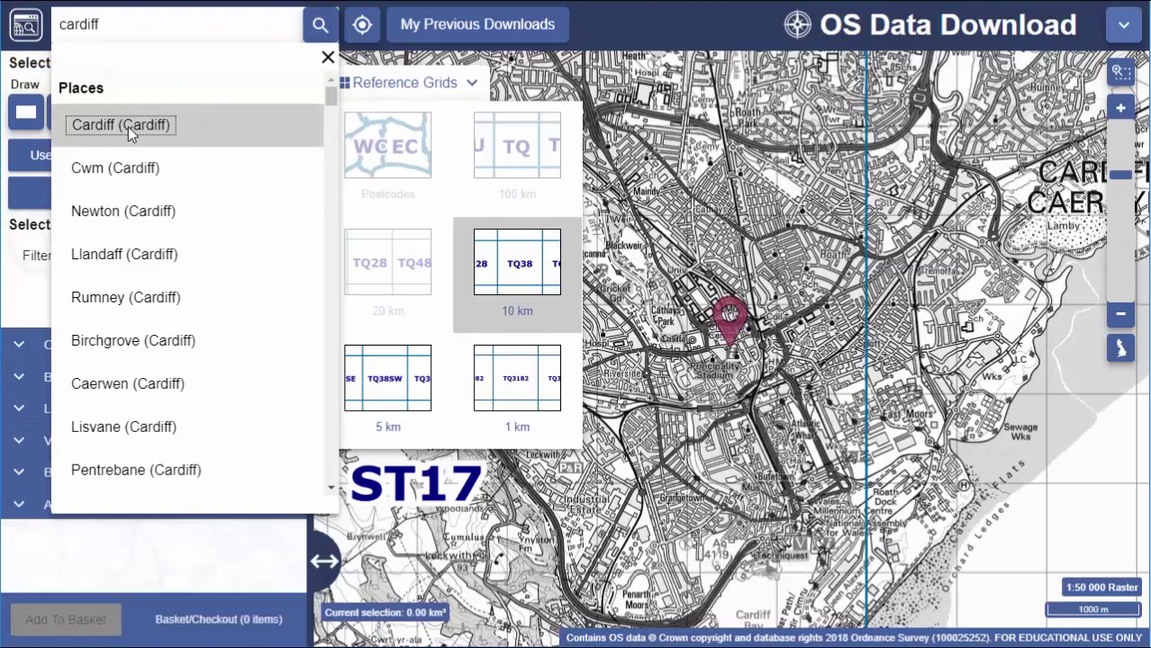
left_click(328, 58)
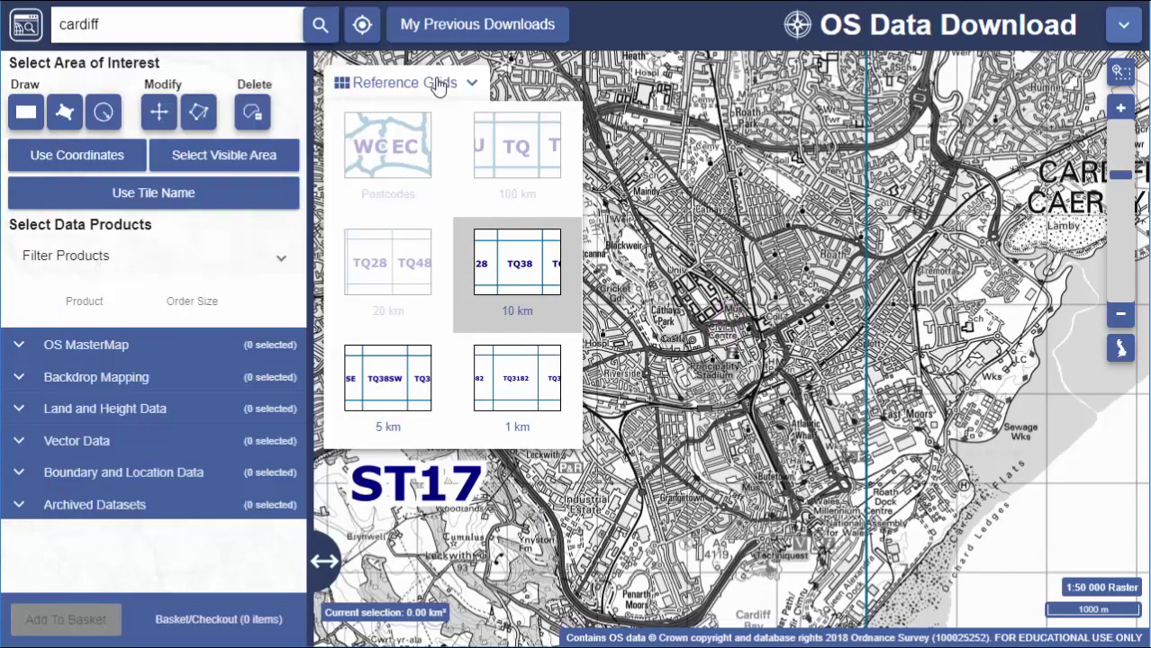
Zoom into Cathays Park and draw a rectangular area of interest enclosing it
left_click(480, 91)
scroll(656, 311, "up", 1)
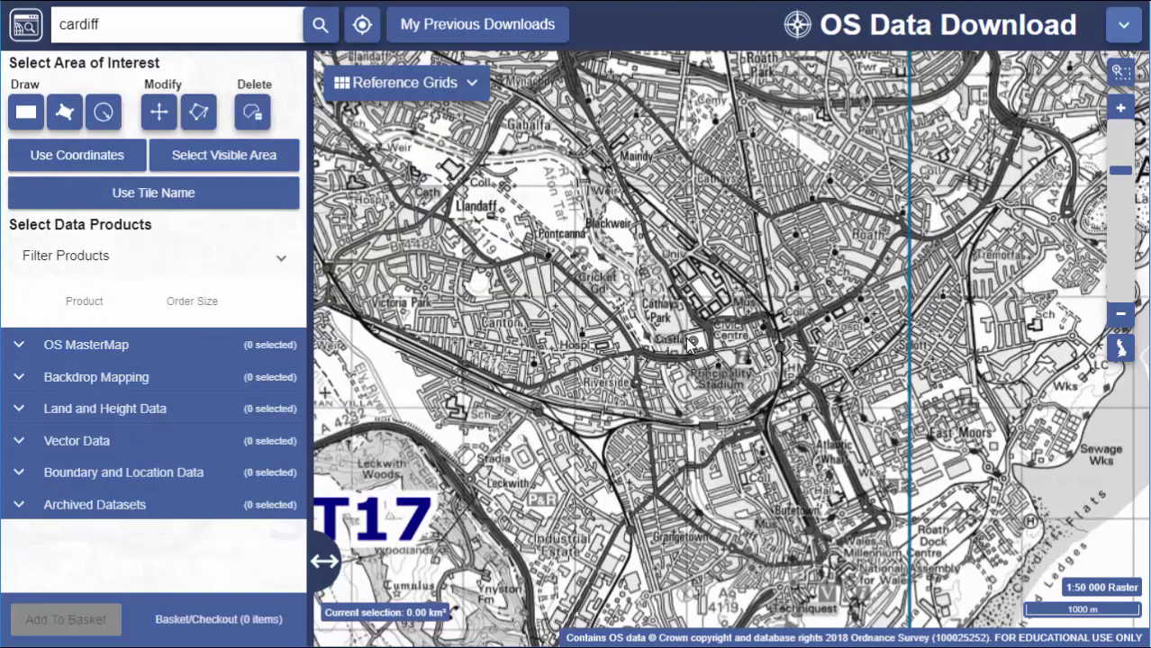
scroll(656, 311, "up", 2)
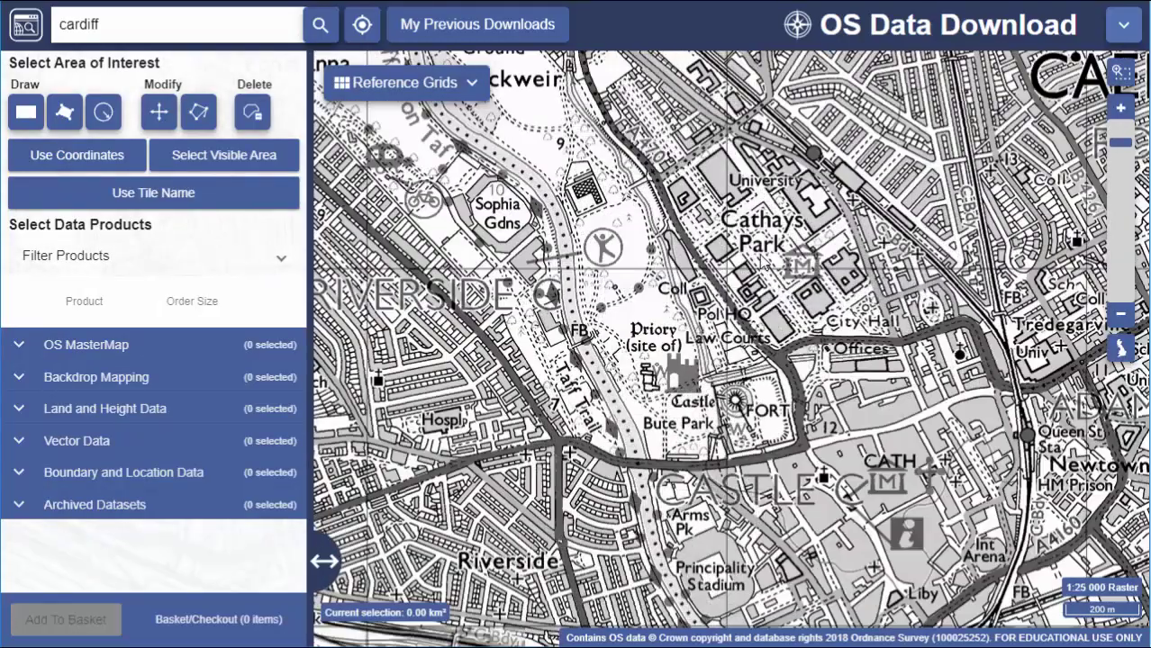
scroll(798, 327, "up", 1)
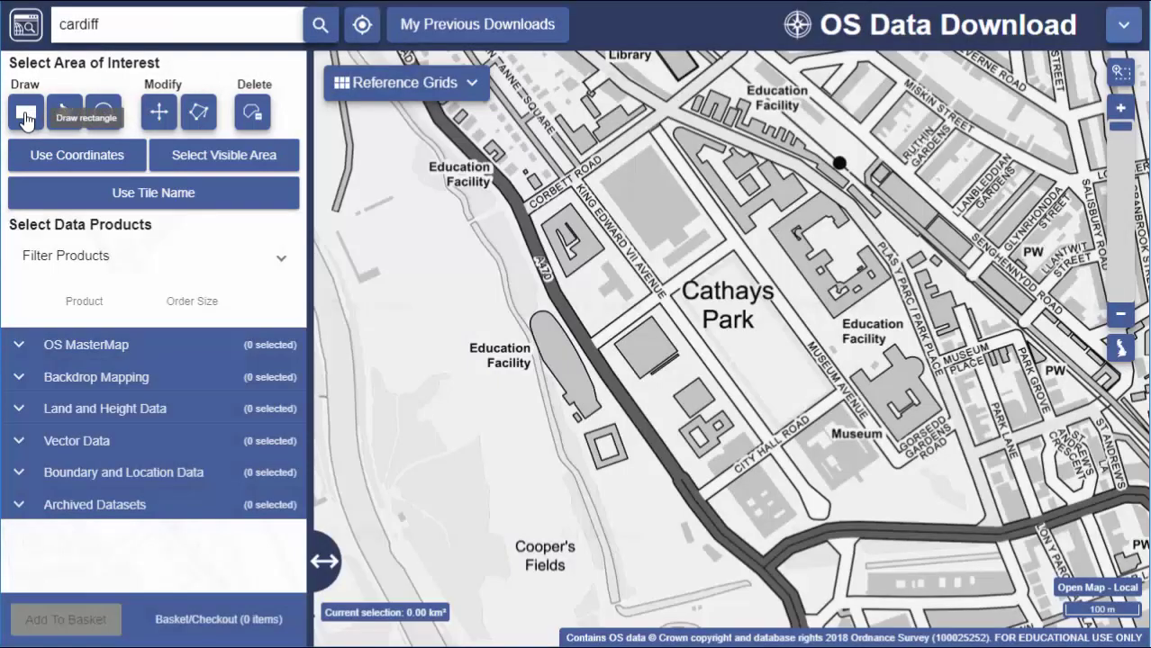
left_click(25, 120)
left_click(500, 111)
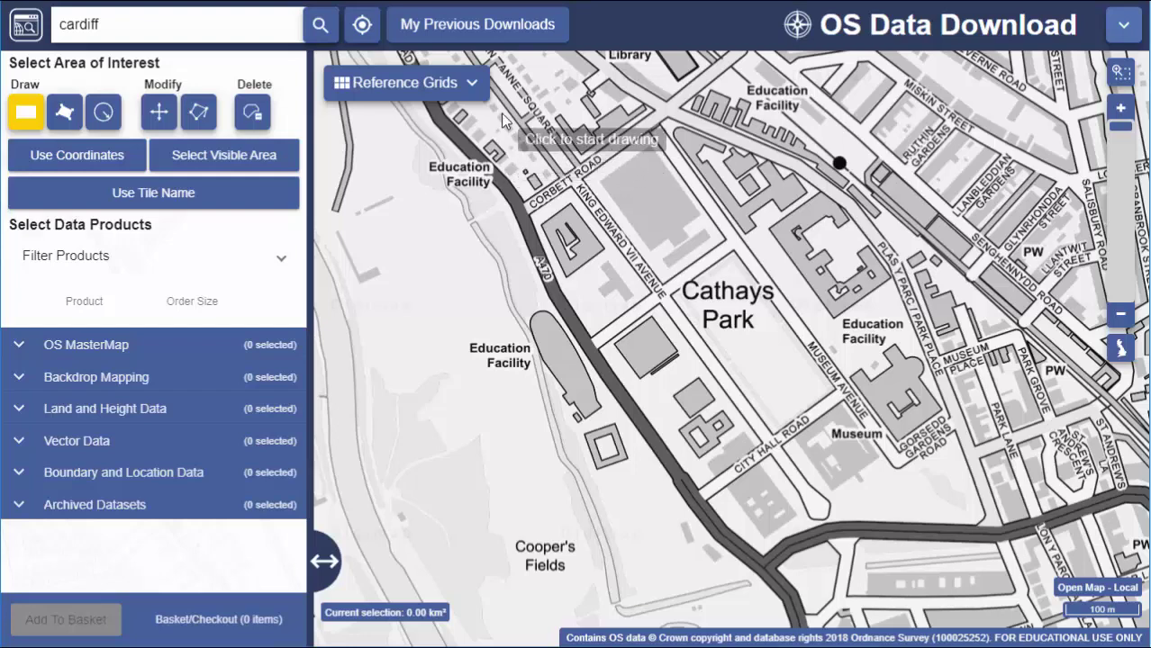
left_click(973, 548)
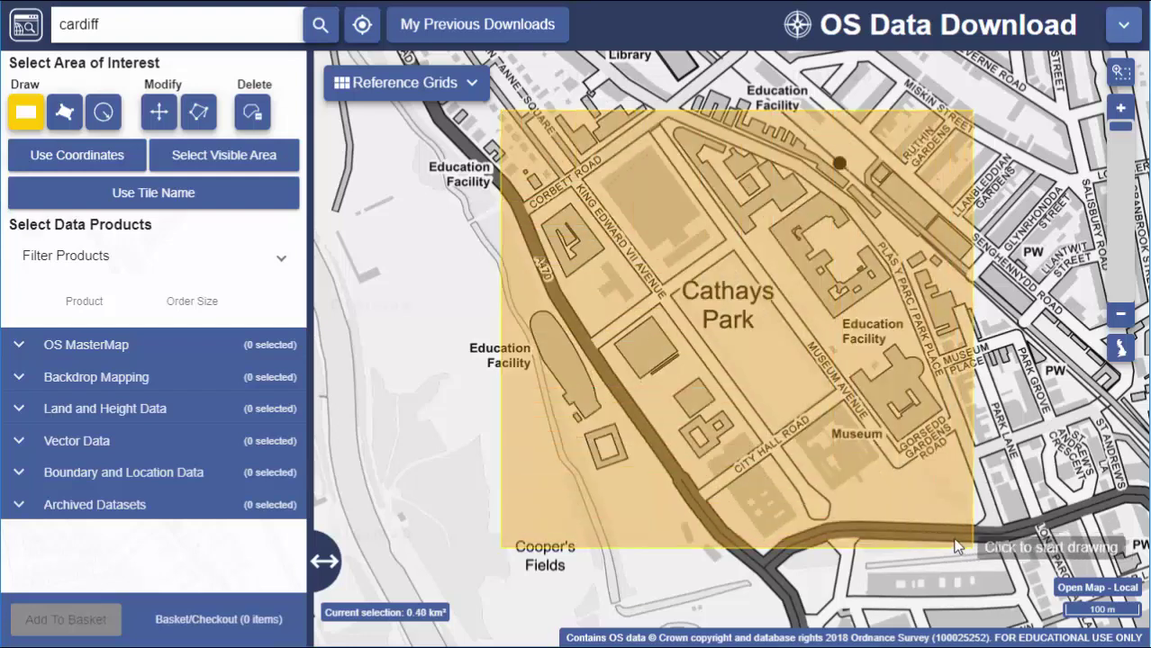
Replace it with a four-point polygon over north-west Cathays Park, about 0.05 km²
left_click(67, 115)
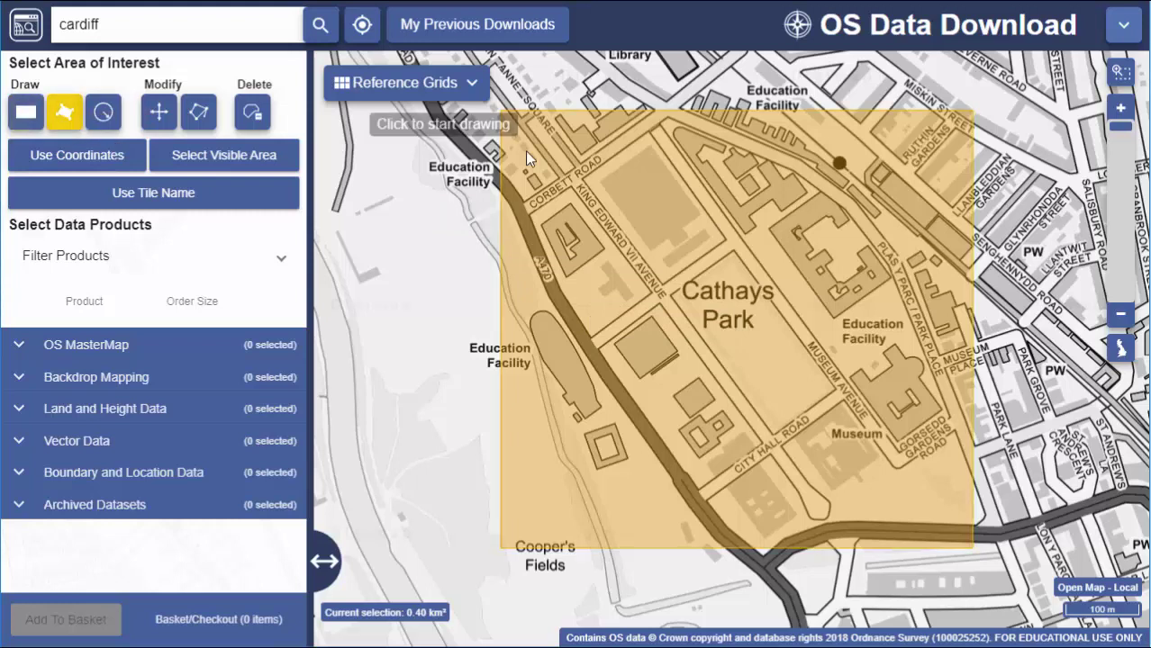
left_click(606, 172)
left_click(666, 133)
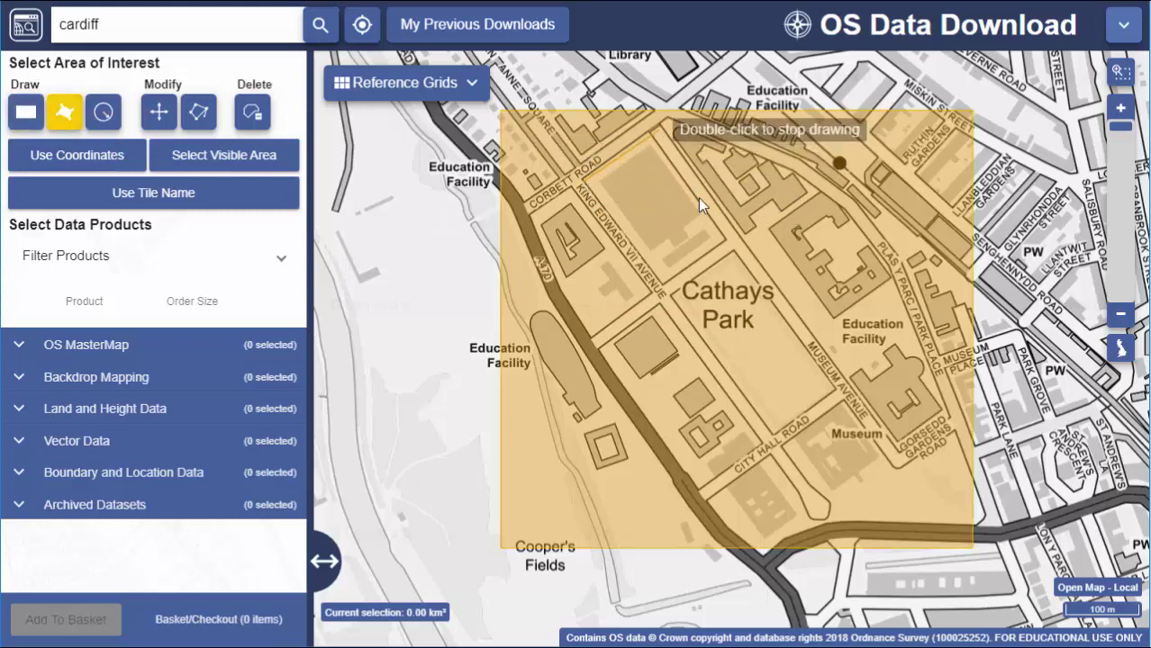
left_click(751, 272)
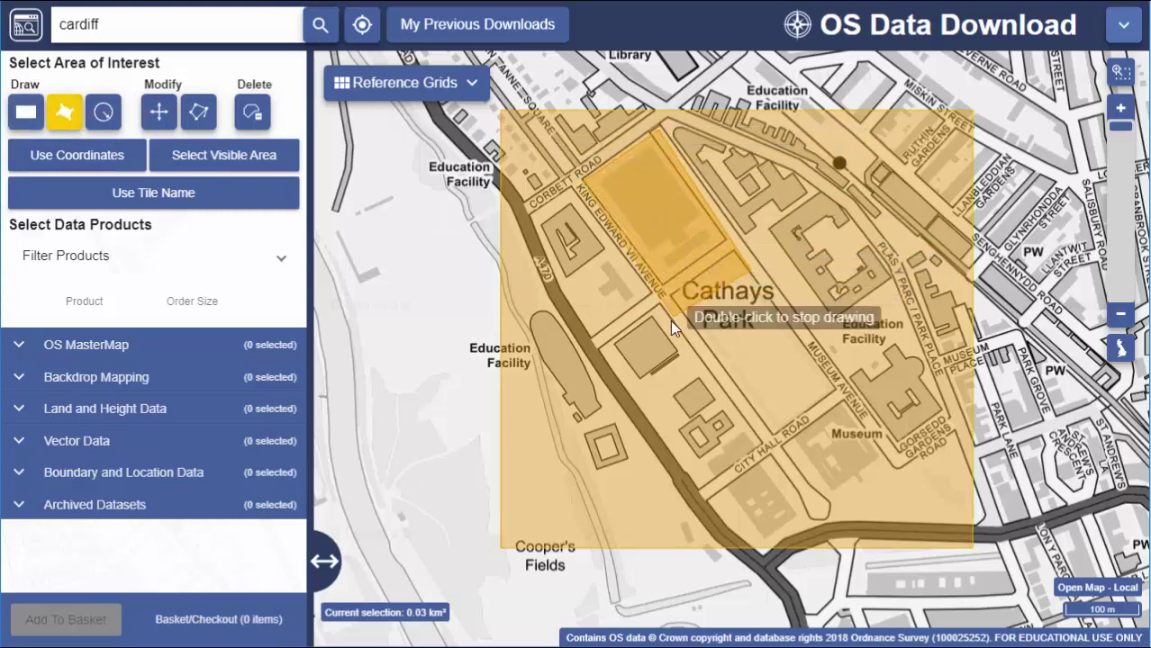
double_click(546, 325)
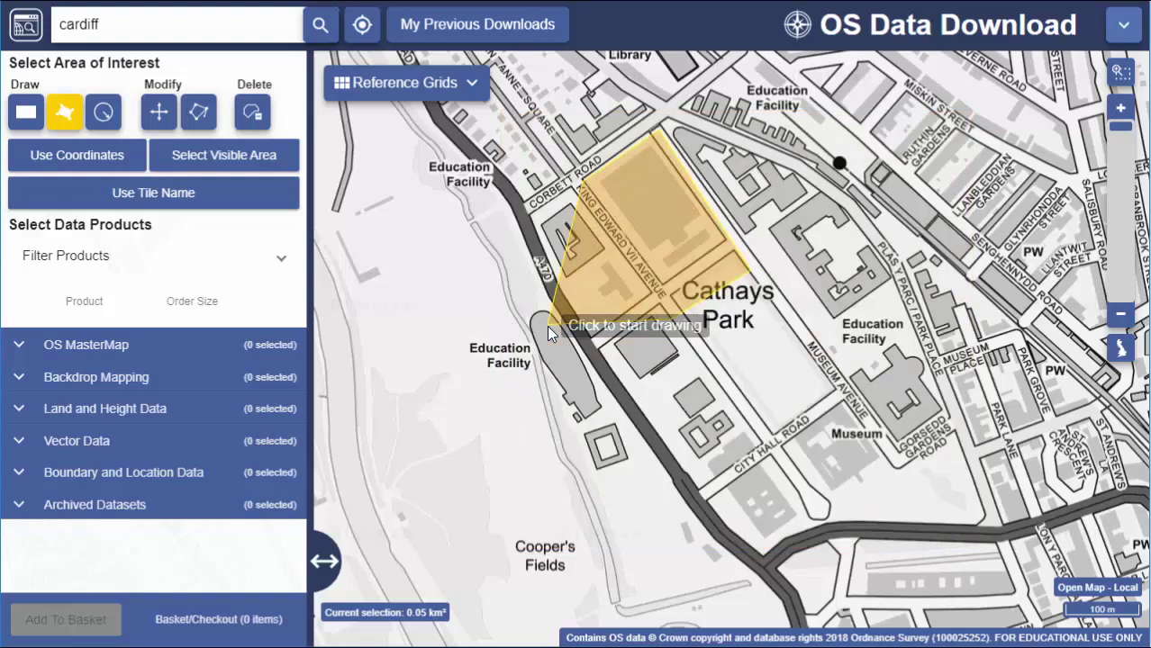
Create a 0.5 km point buffer circle centred on Cathays Park
left_click(104, 116)
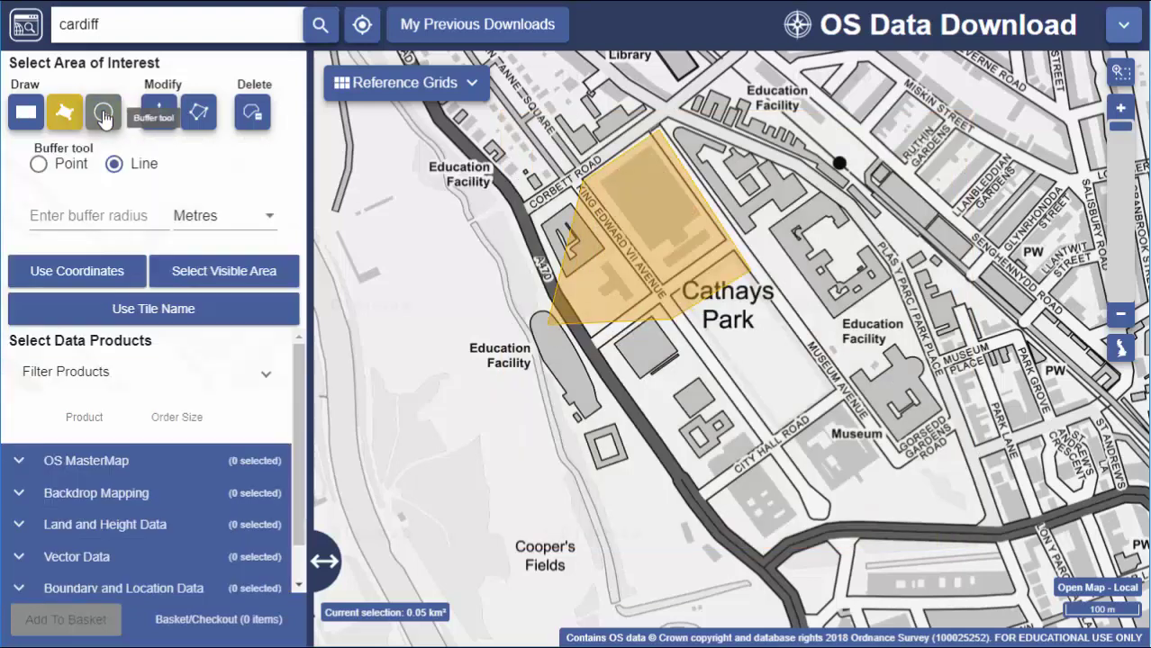
left_click(39, 164)
left_click(66, 217)
type("0.")
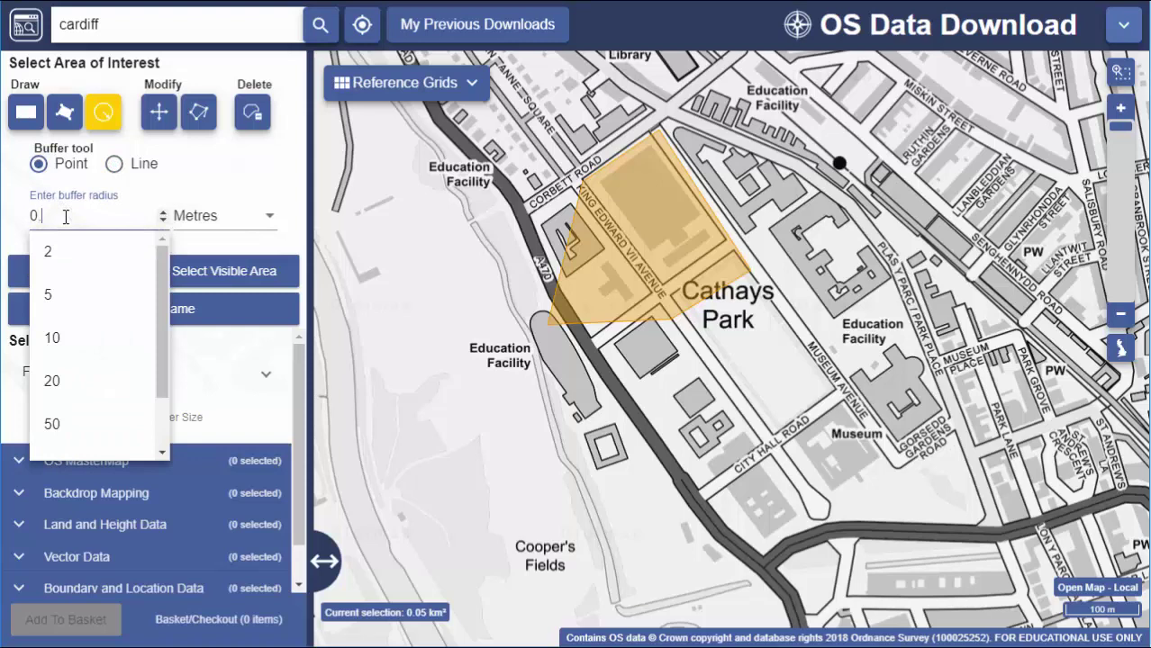
type("5")
left_click(254, 224)
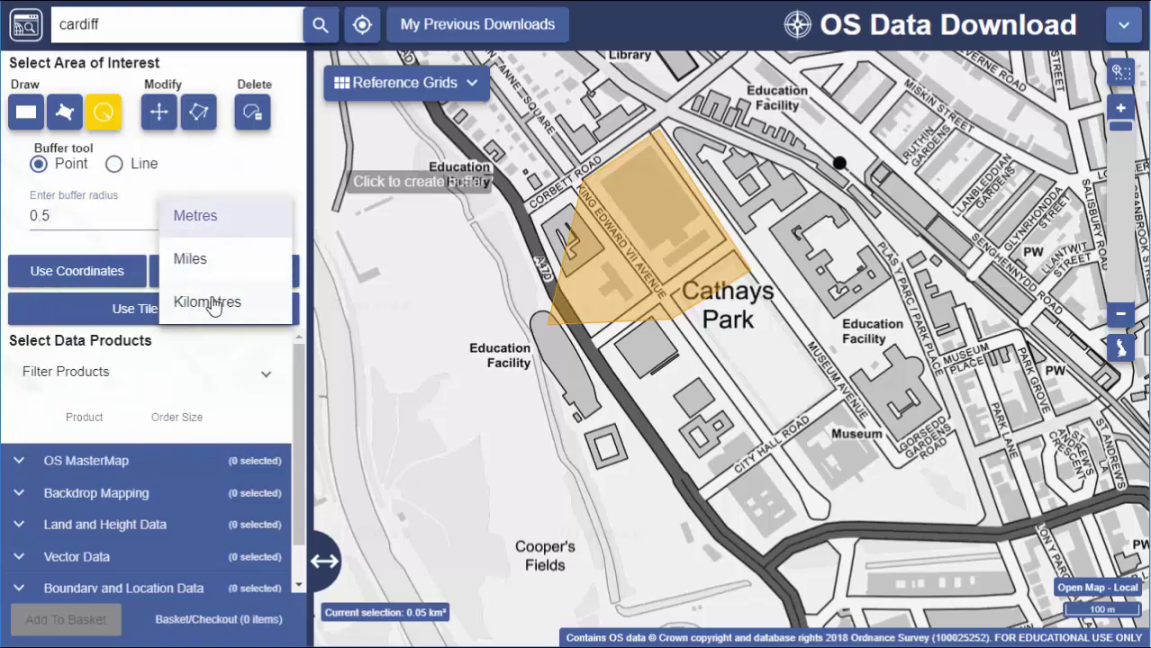
left_click(213, 306)
left_click(755, 349)
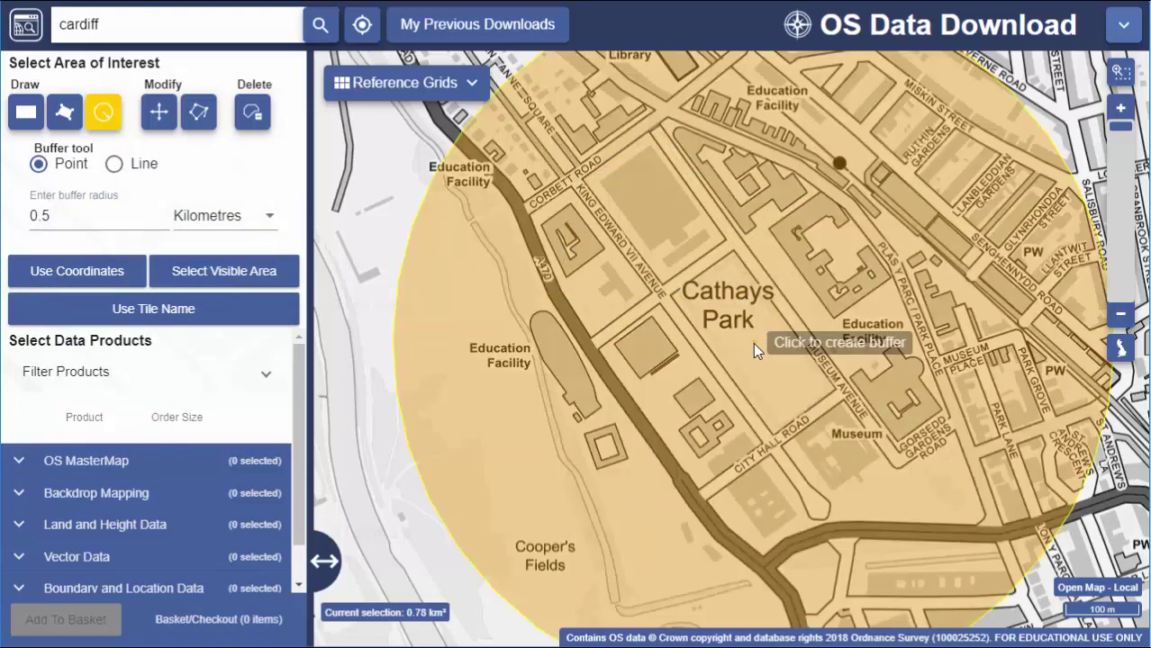
Switch to a 0.5 km line buffer along the road west of the park, giving 1.32 km²
left_click(114, 164)
left_click(525, 203)
left_click(560, 314)
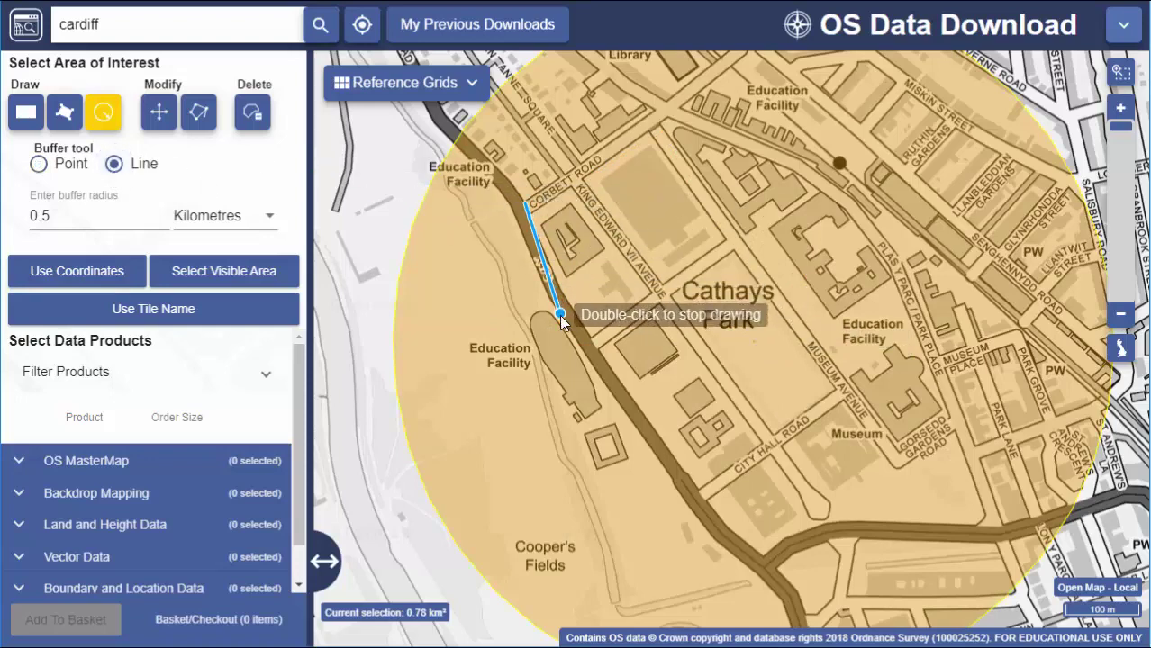
double_click(716, 533)
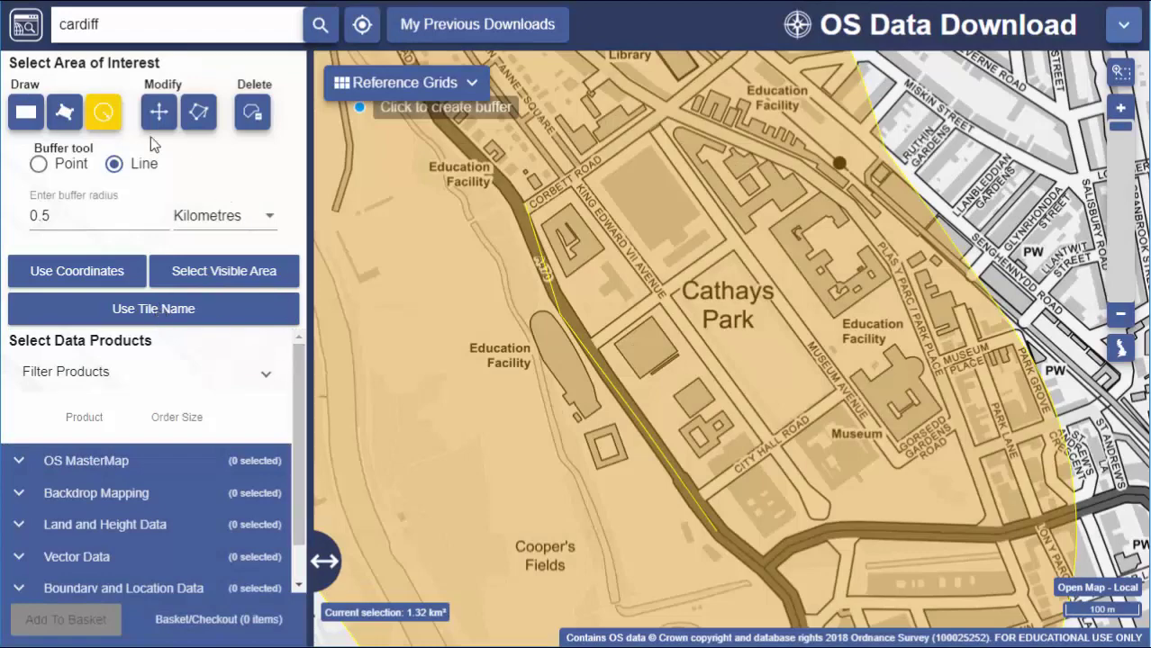
left_click(112, 117)
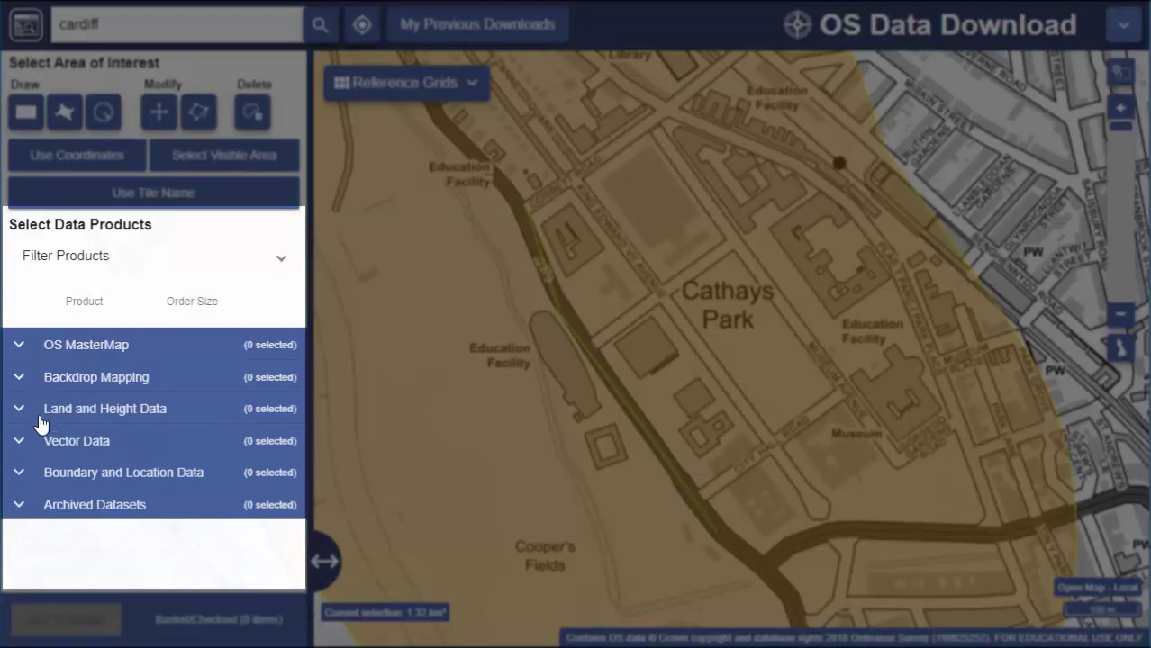
Tick OS MasterMap Topography and Backdrop Mapping's VectorMap Local Raster for the order
left_click(20, 345)
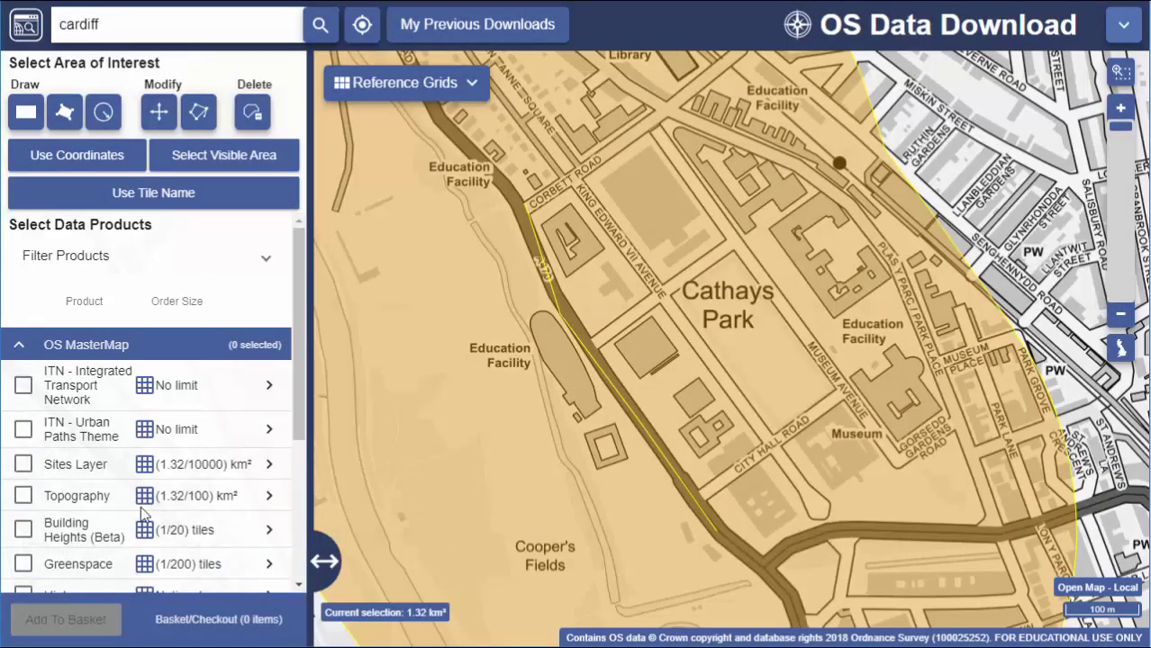
left_click(269, 497)
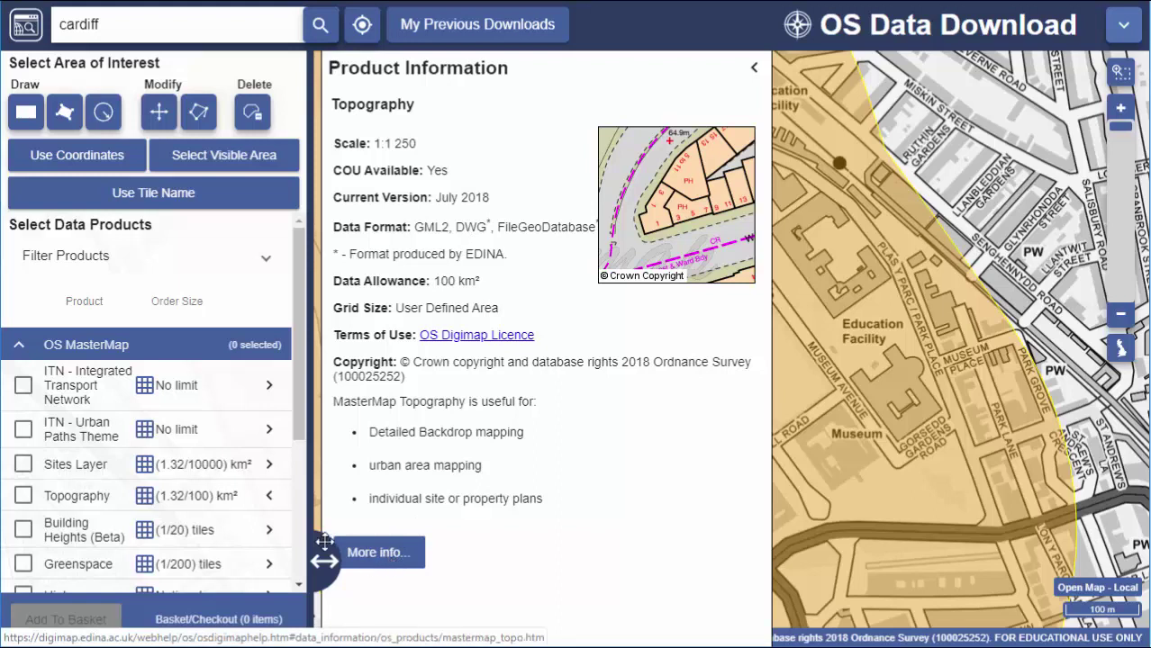
left_click(24, 496)
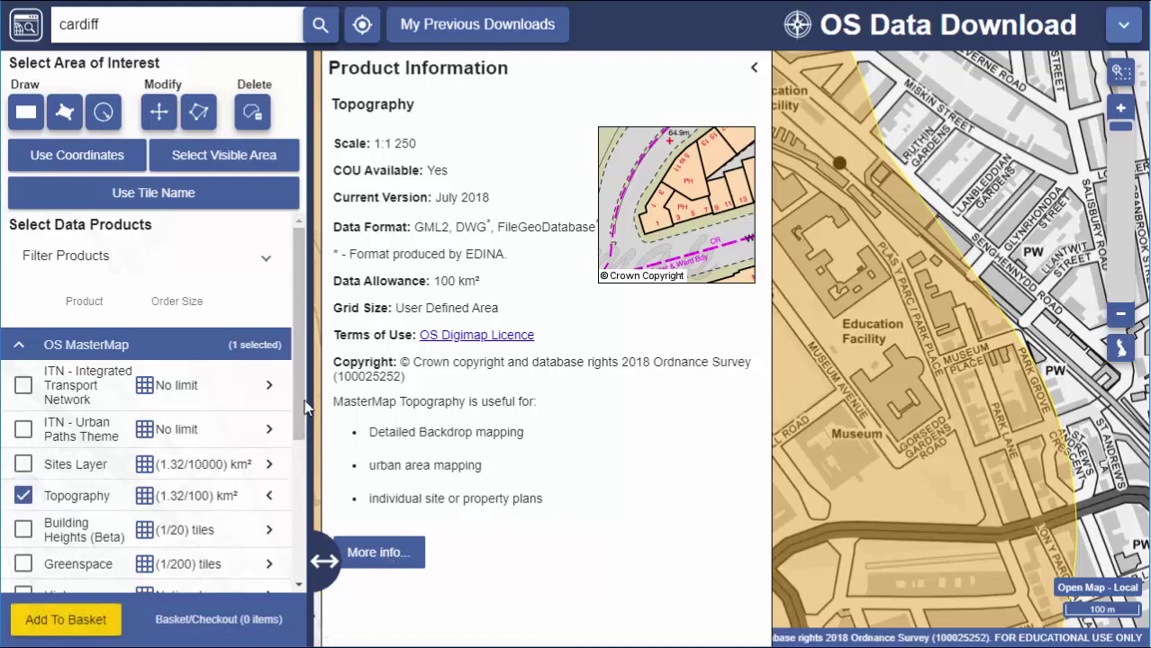
scroll(251, 477, "down", 3)
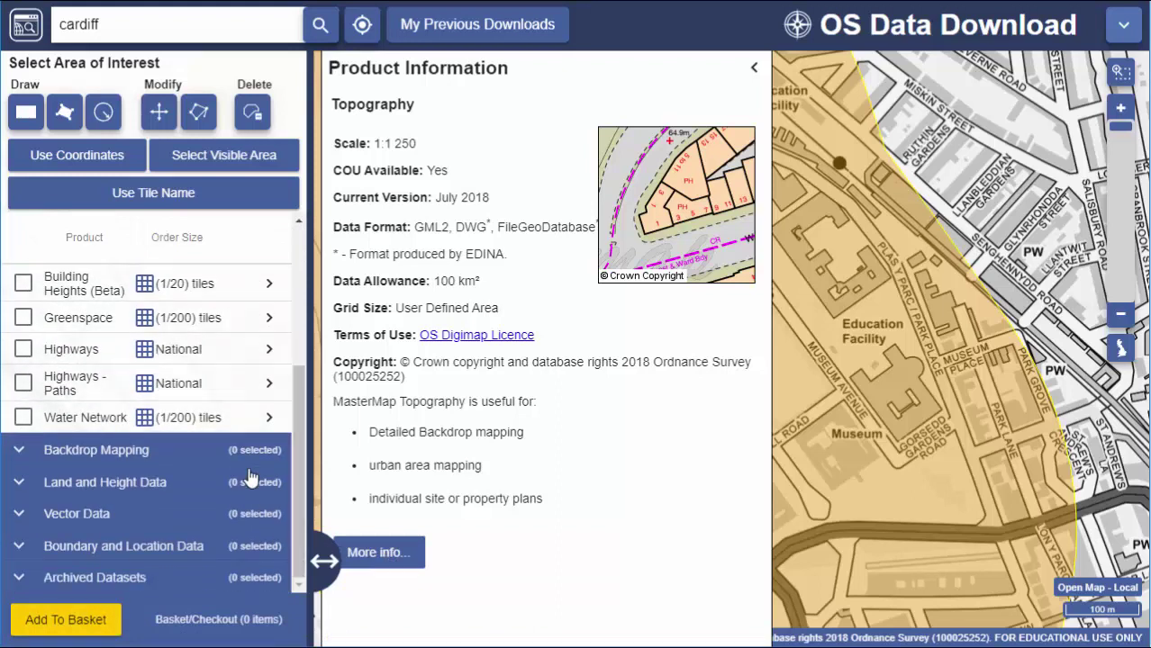
left_click(142, 450)
left_click_drag(297, 405, 270, 274)
left_click(24, 386)
Untick Licensed in the product filter, filter by 'con', and add both products to the basket
left_click(268, 260)
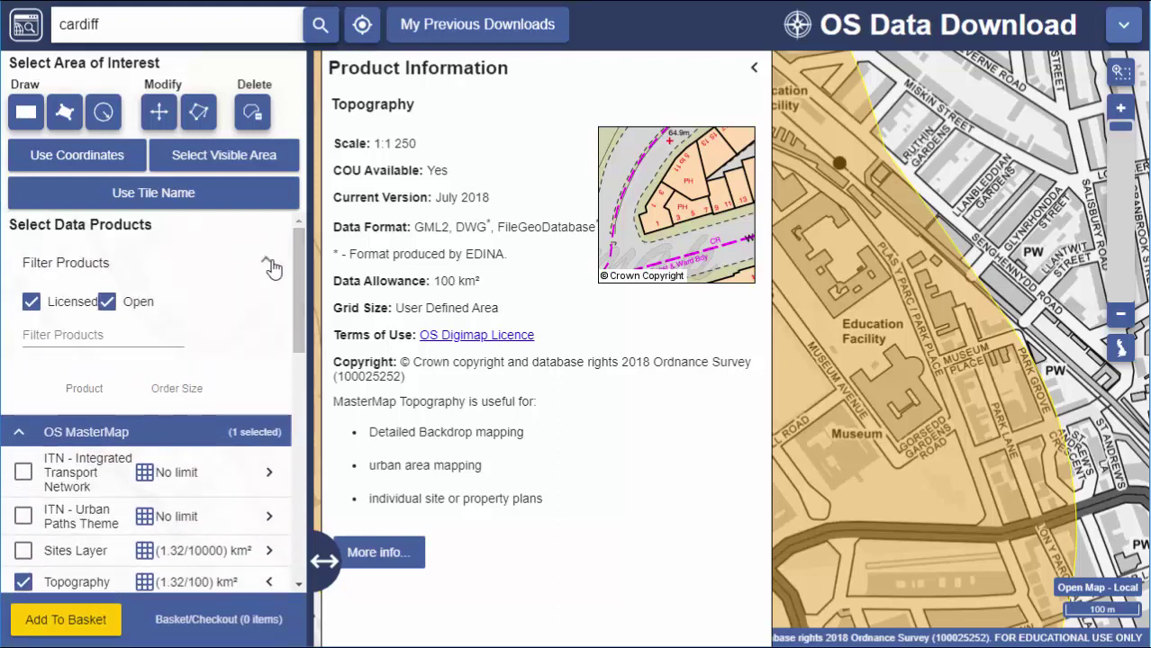
left_click(31, 302)
left_click(45, 334)
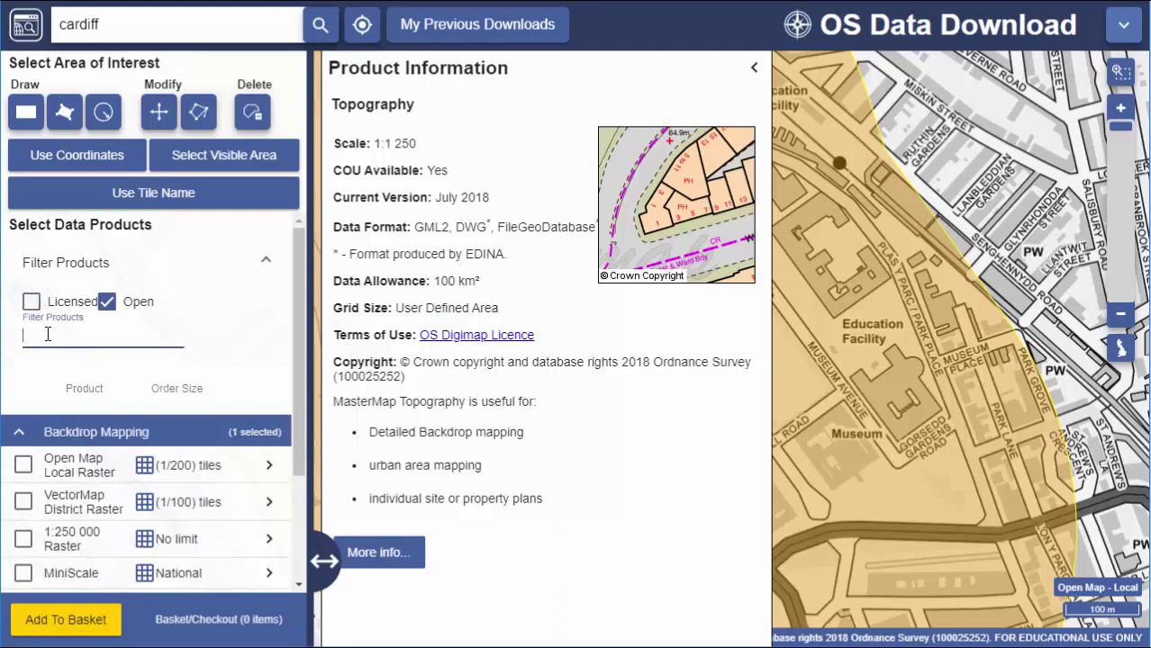
type("contours")
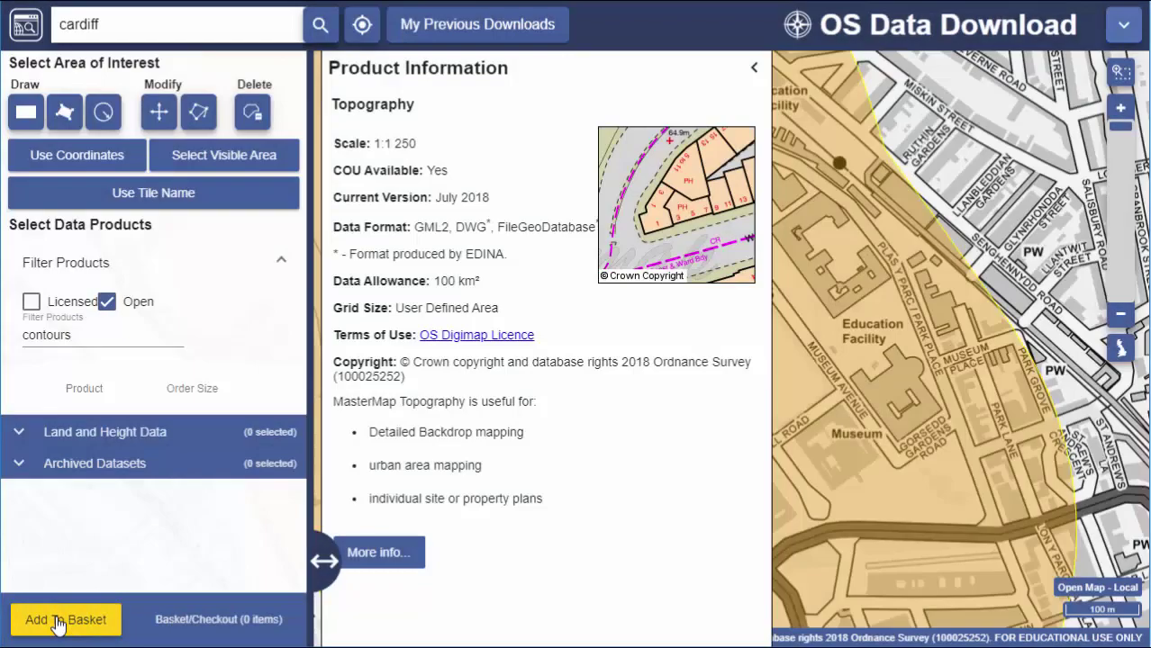
left_click(57, 621)
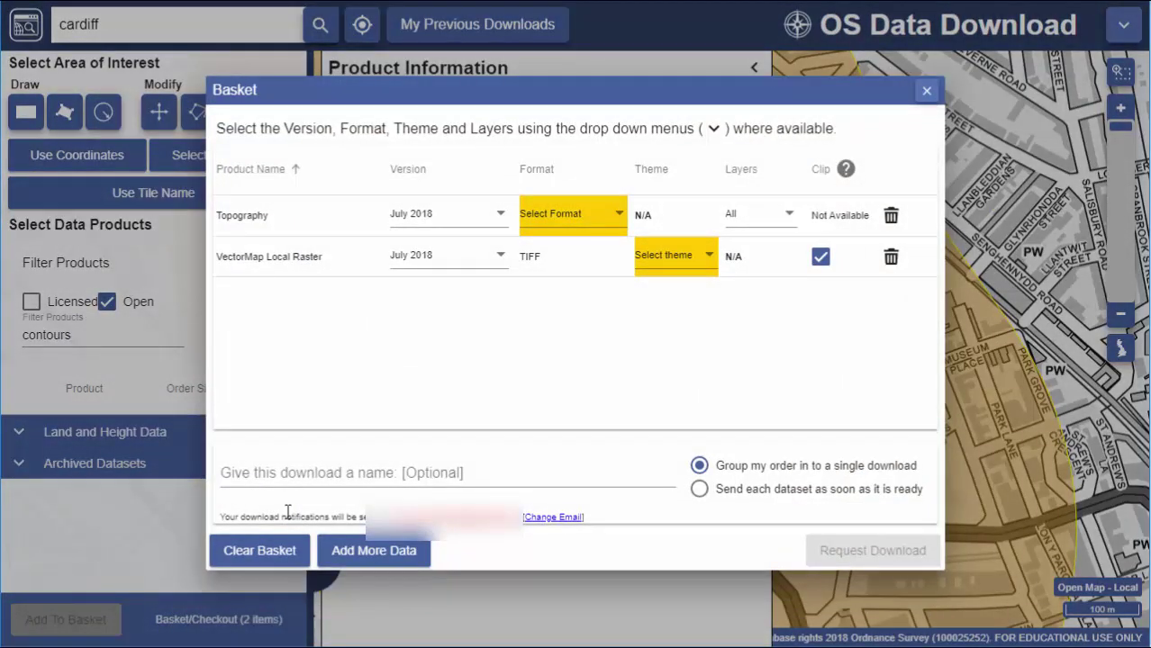
Set basket Topography to July 2018, DWG, Plan theme, and VectorMap Local Raster to Faded Colour
left_click(501, 217)
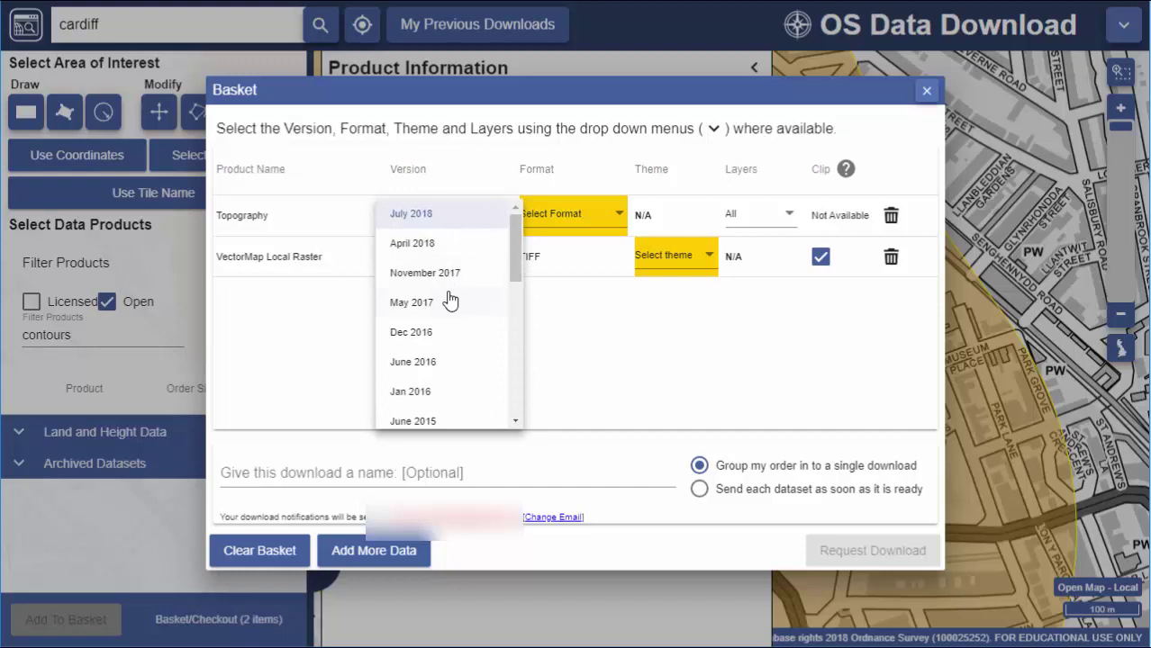
left_click(460, 218)
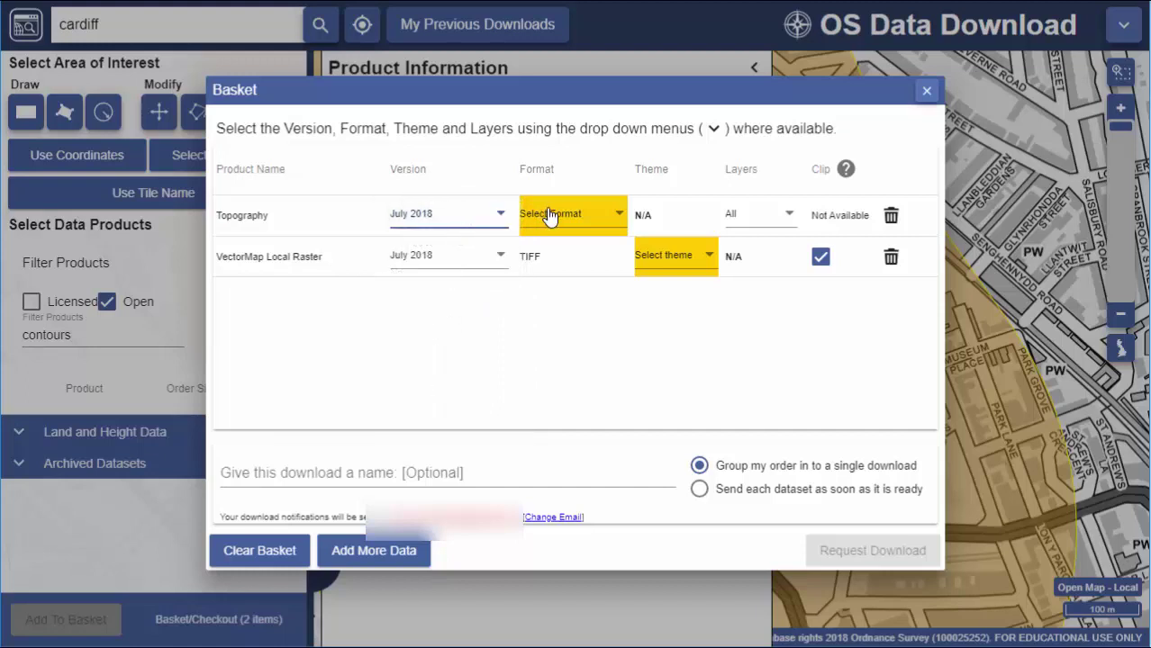
left_click(614, 219)
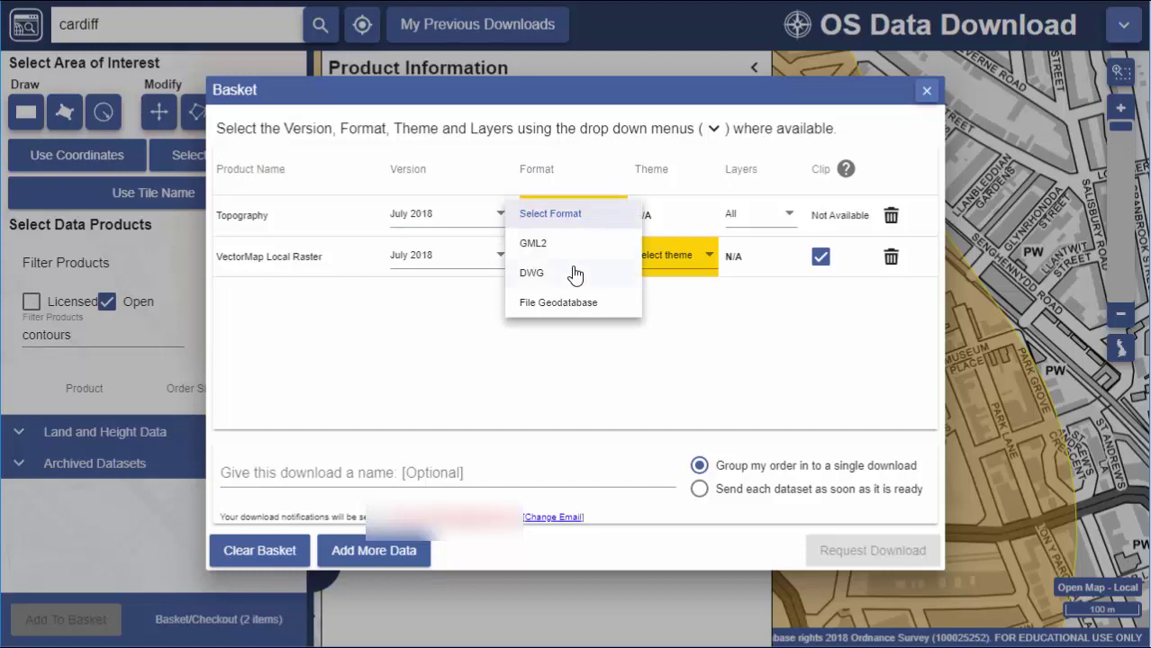
left_click(574, 273)
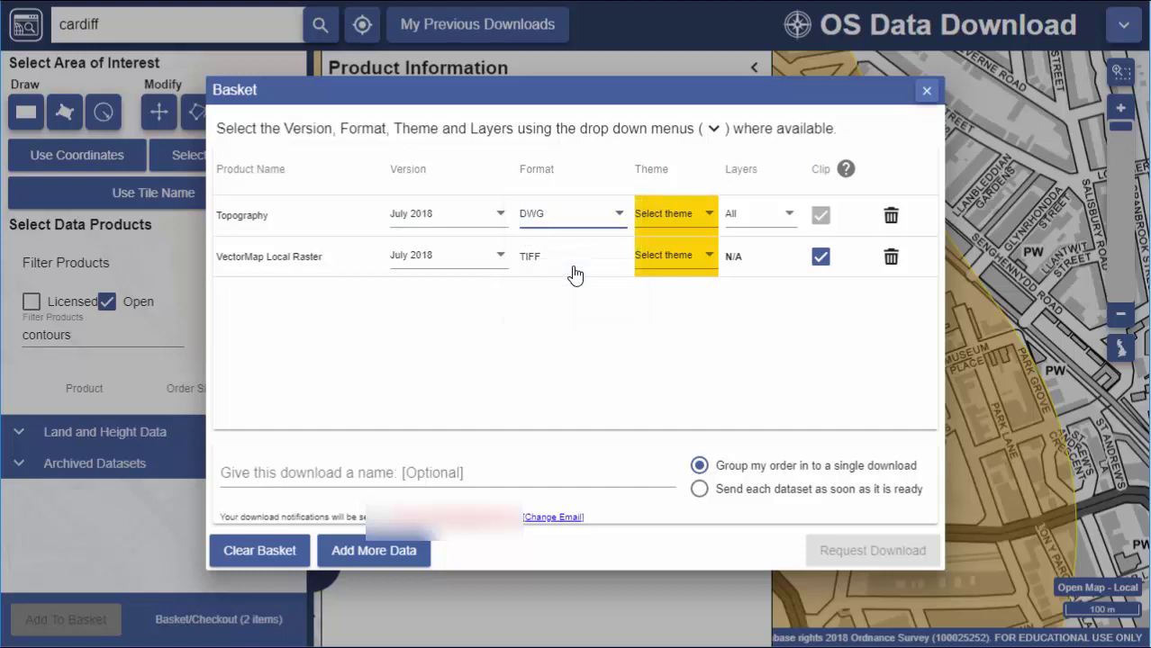
left_click(711, 220)
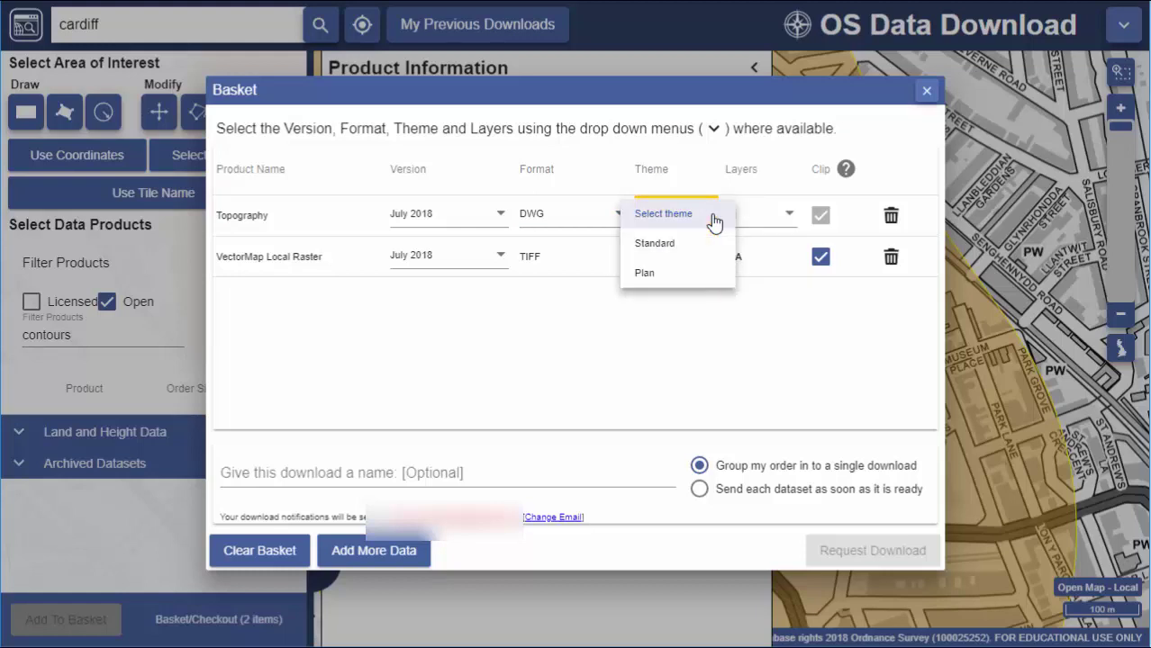
left_click(699, 275)
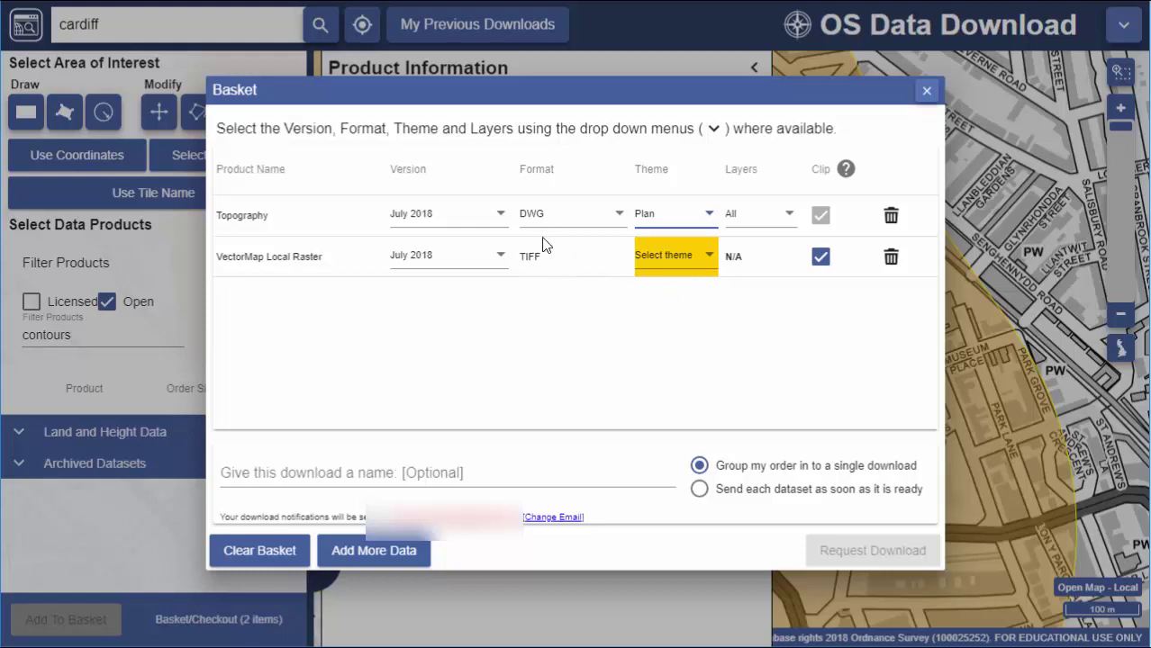
left_click(702, 261)
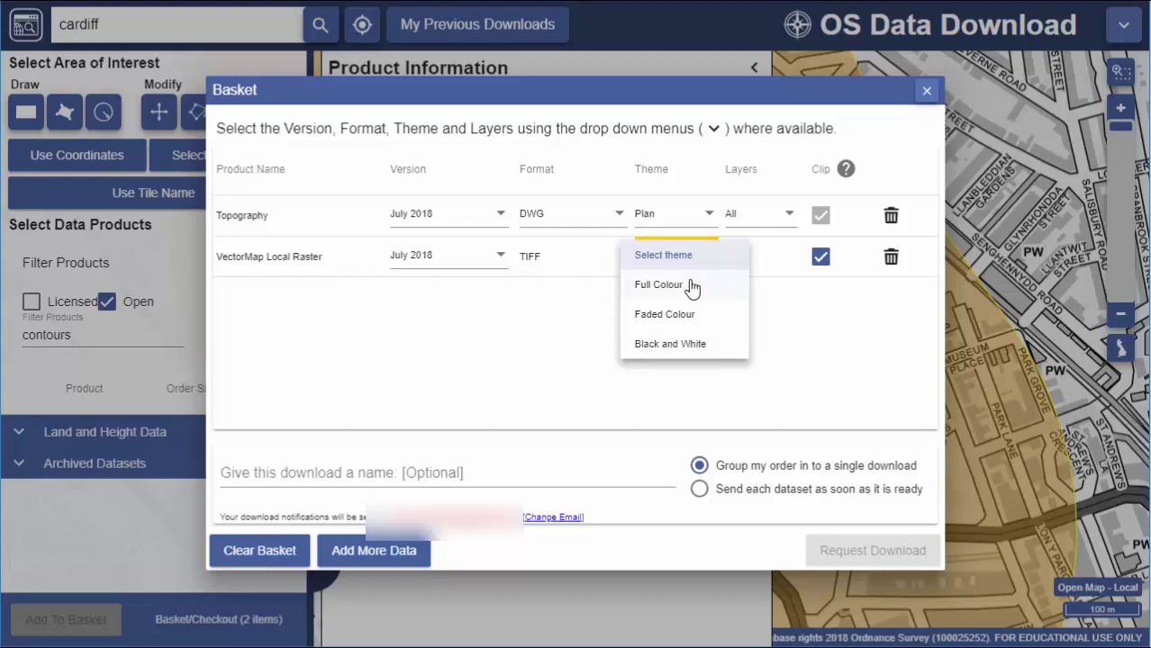
left_click(691, 314)
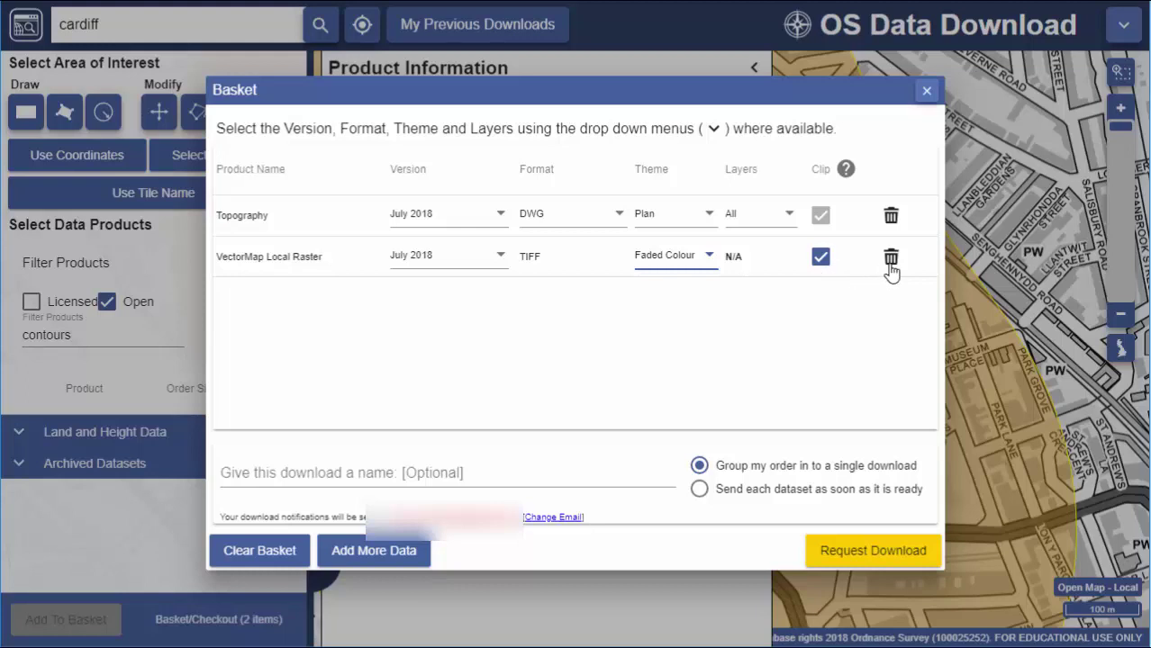
Name the order 'cardiff', request it, and download its 2.73 MB zip once ready
left_click(514, 473)
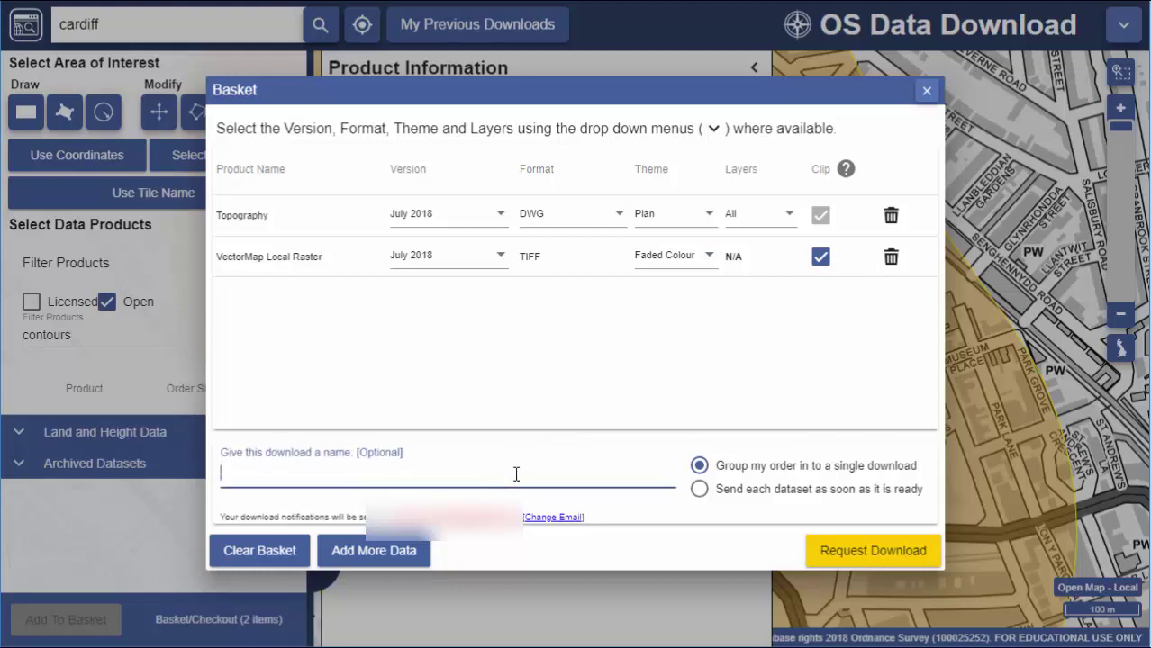
type("cardiff")
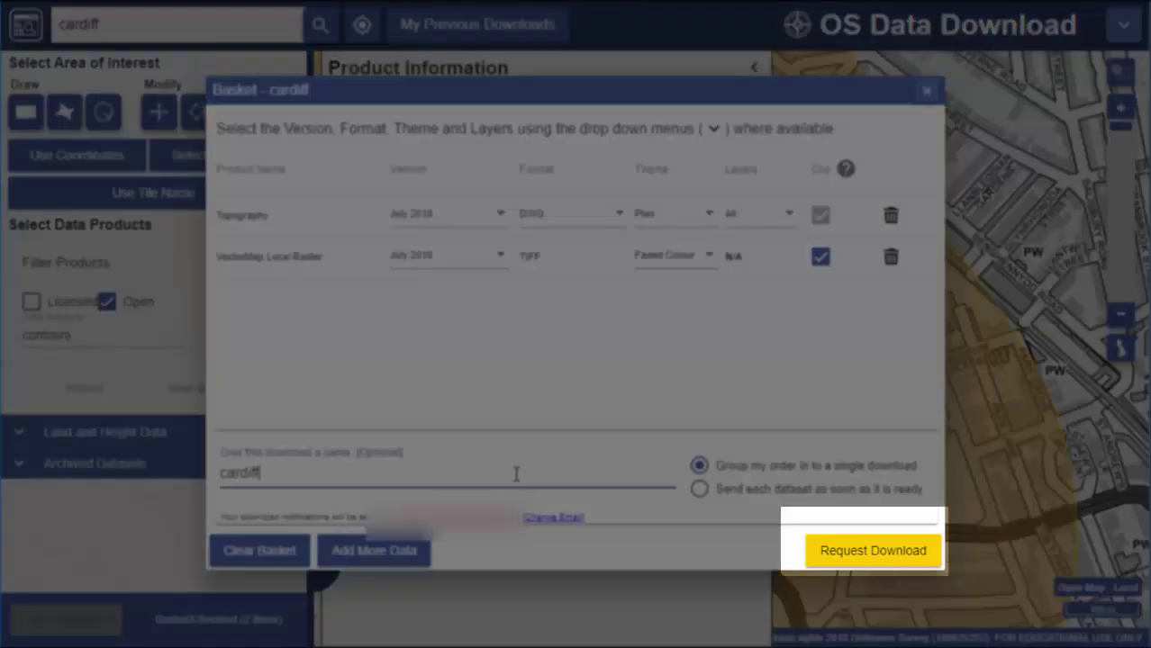
left_click(867, 557)
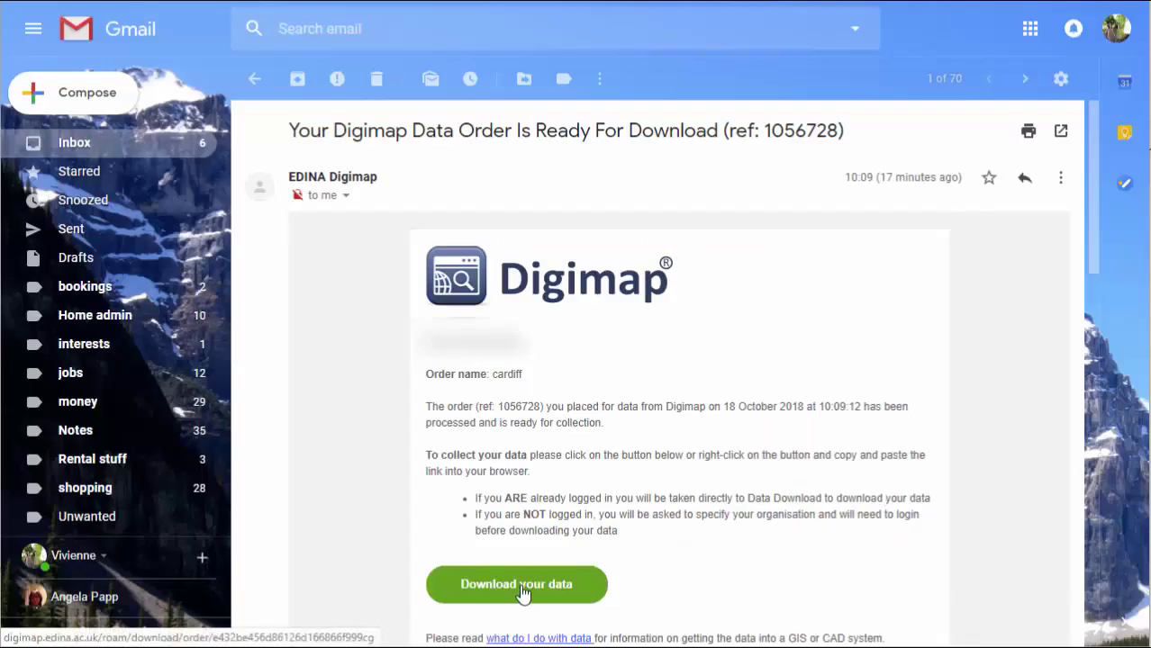
left_click(523, 587)
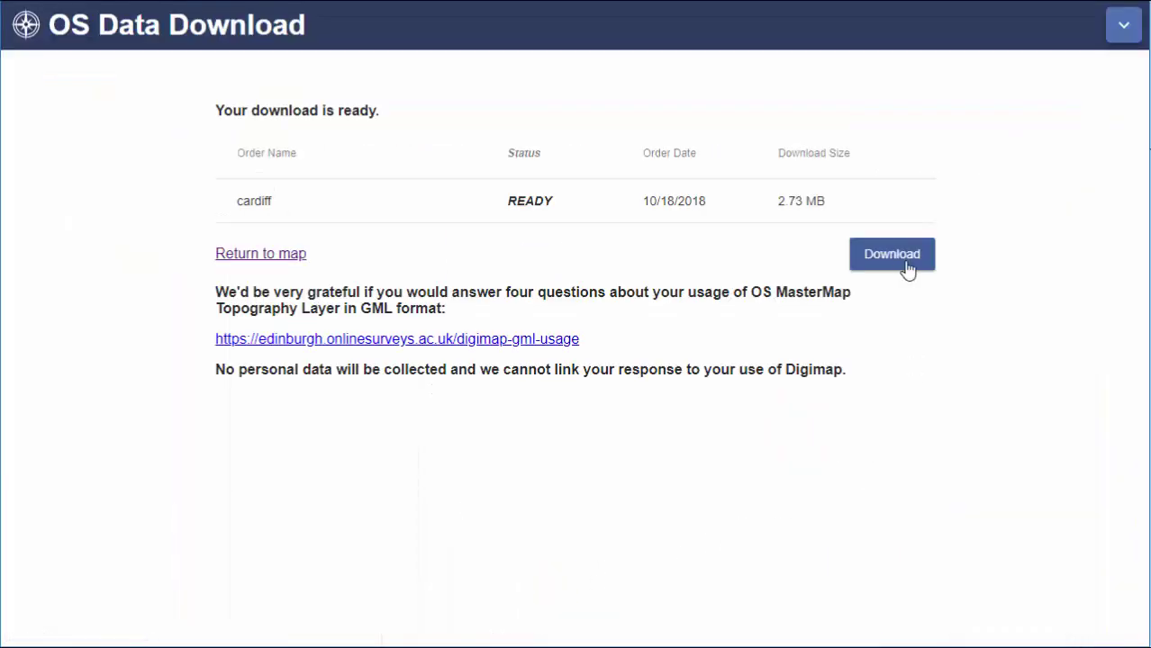
left_click(901, 258)
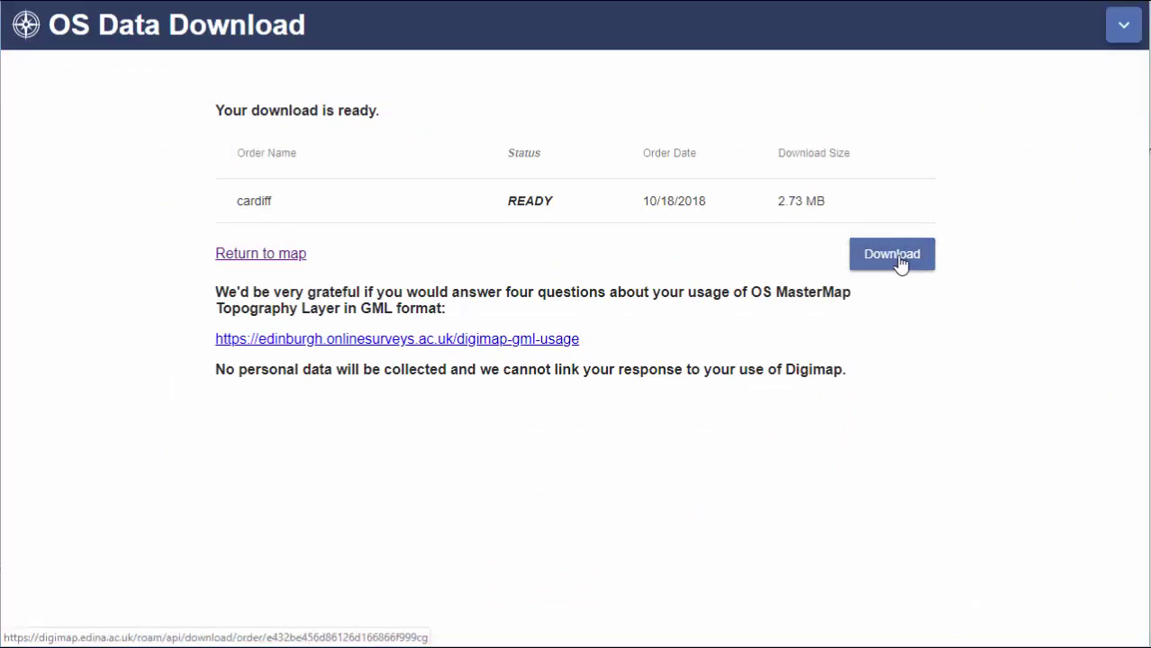
Save the downloaded cardiff zip file to disk
left_click(694, 405)
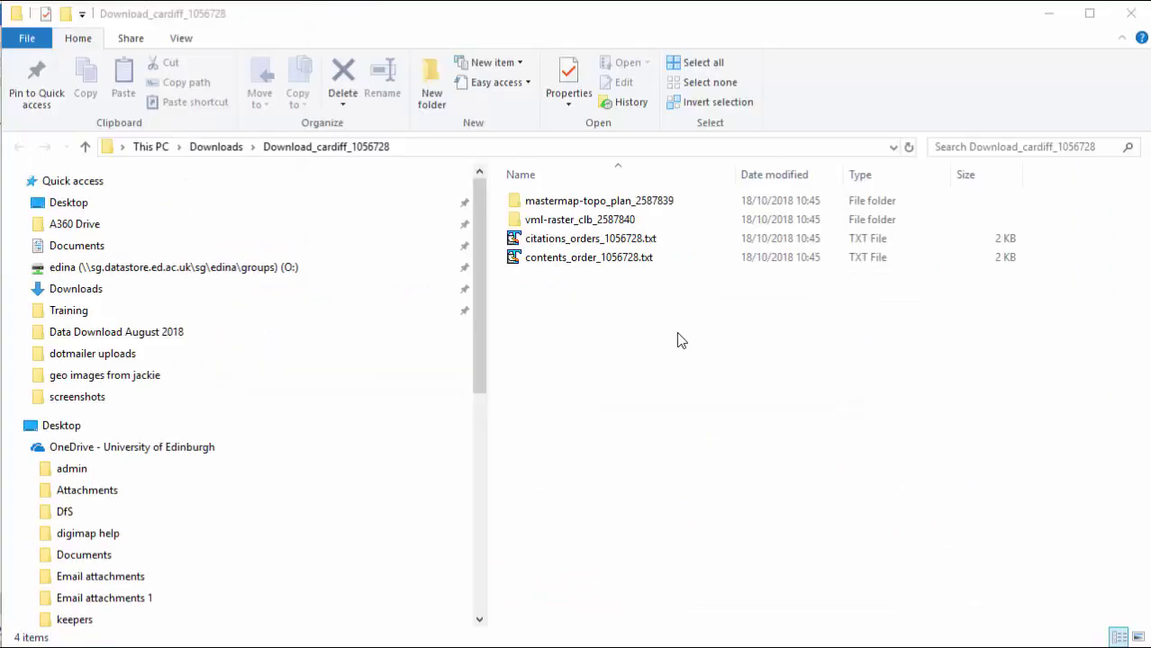